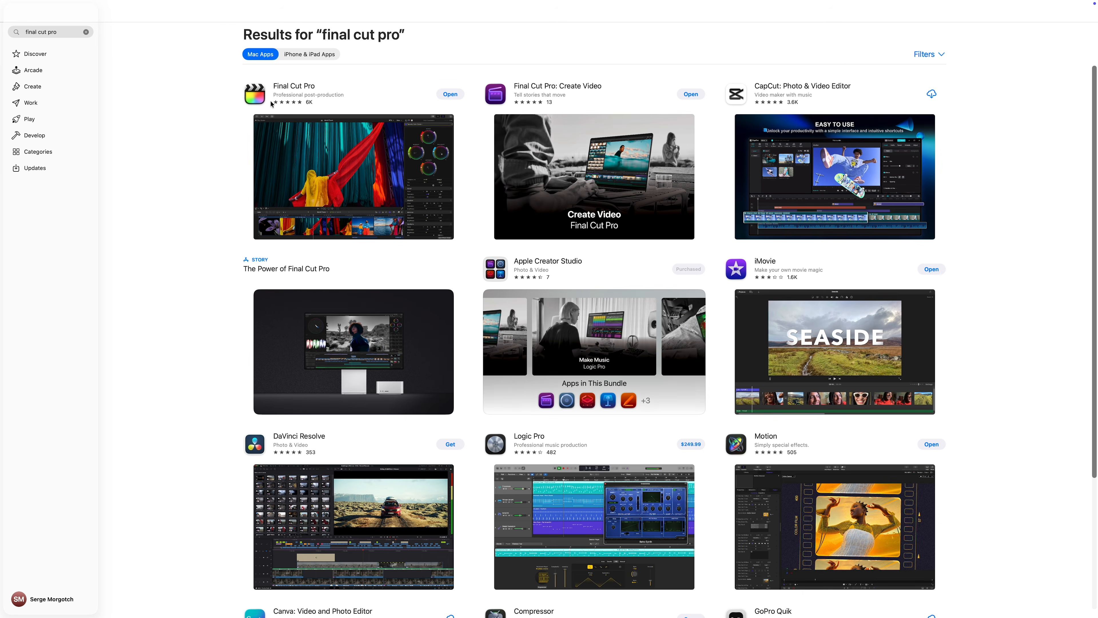
- Open the full What's New notes on Final Cut Pro's App Store page, and check the version information in Final Cut Pro
click(288, 89)
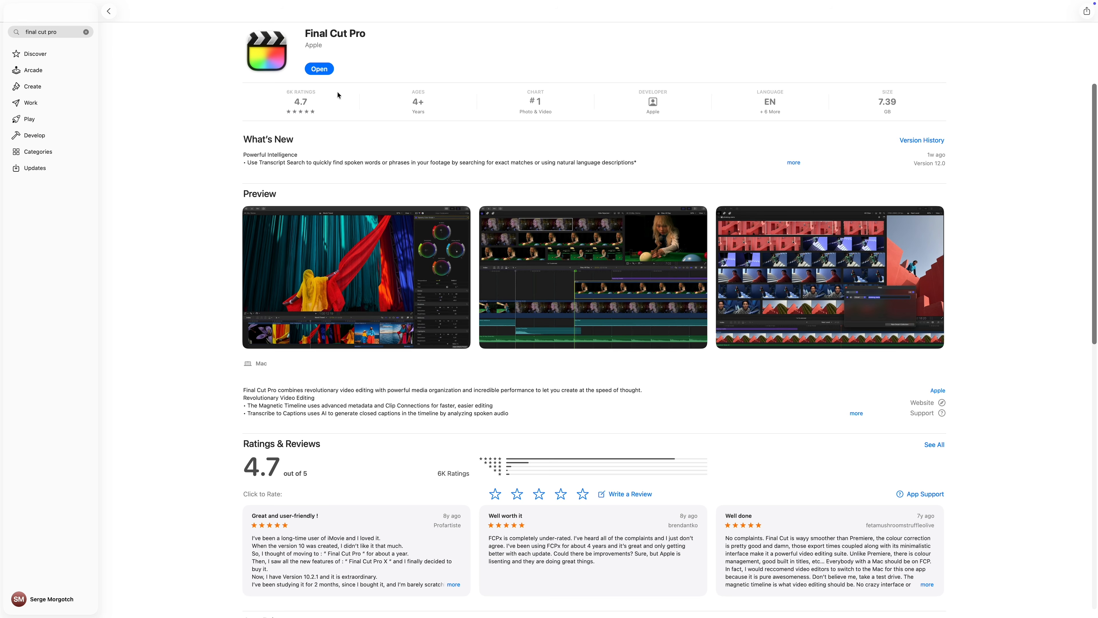
click(793, 163)
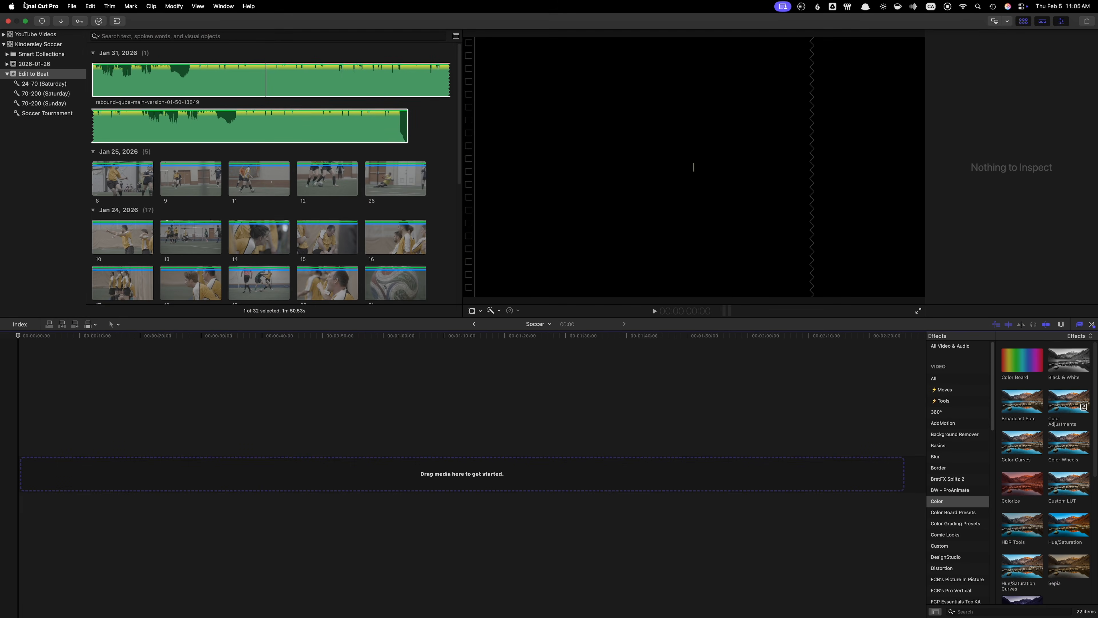
click(40, 6)
click(45, 21)
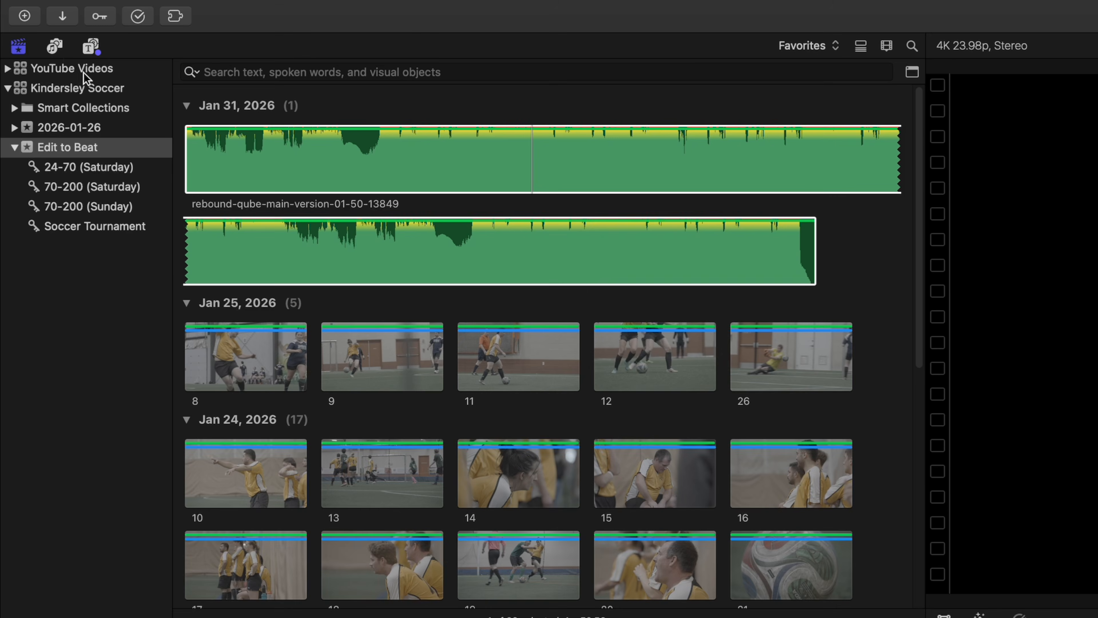
- Create a new project named Demo in the Edit to Beat event
click(24, 21)
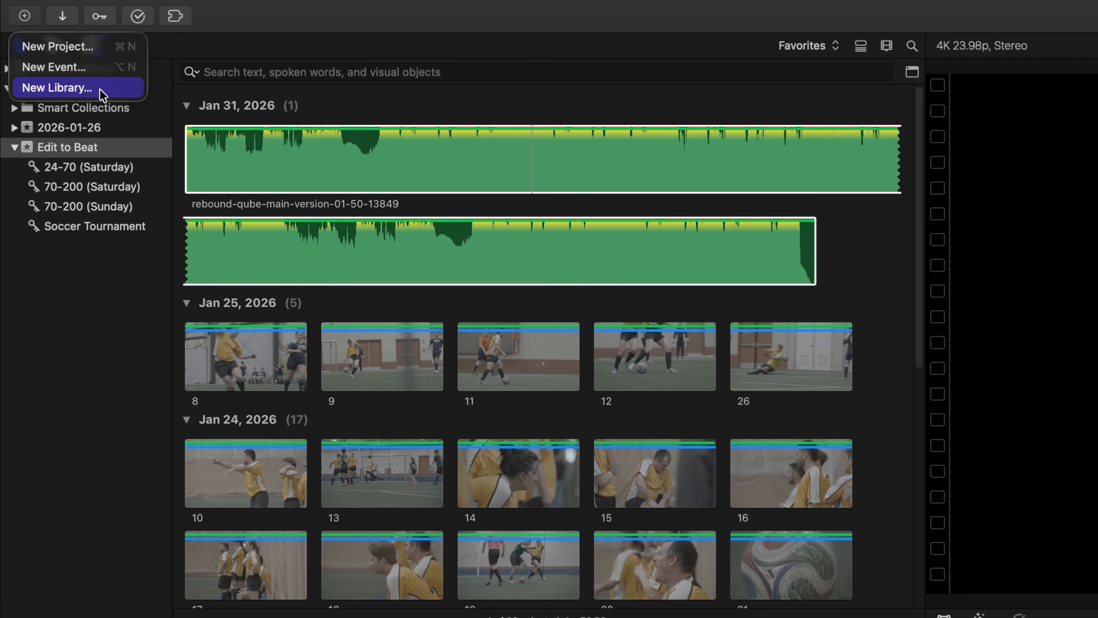
click(93, 44)
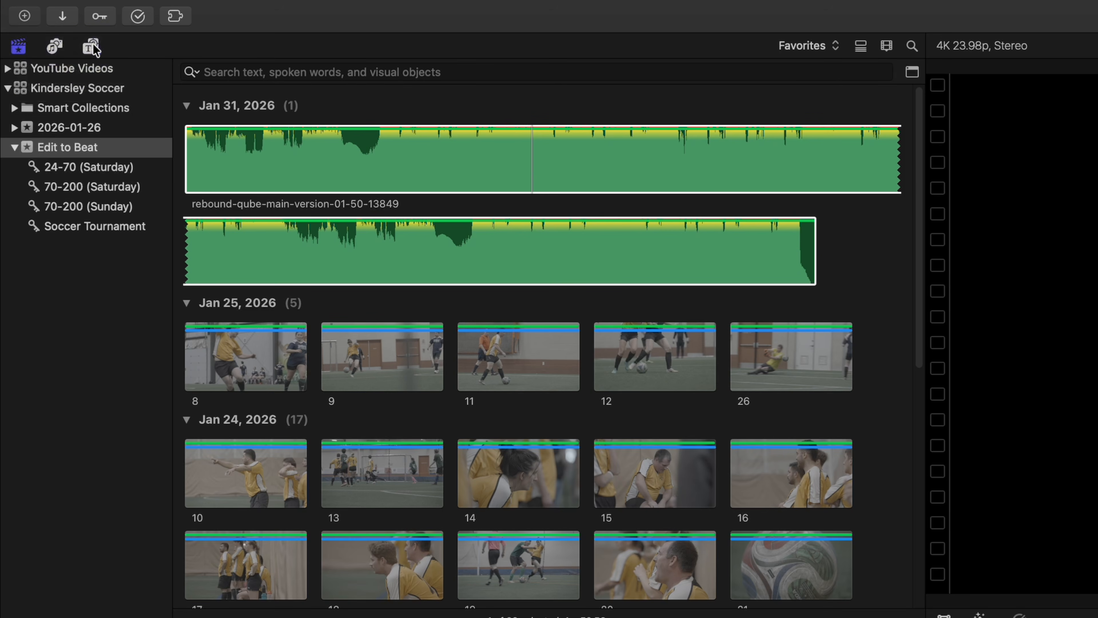
text(Demo)
key(Return)
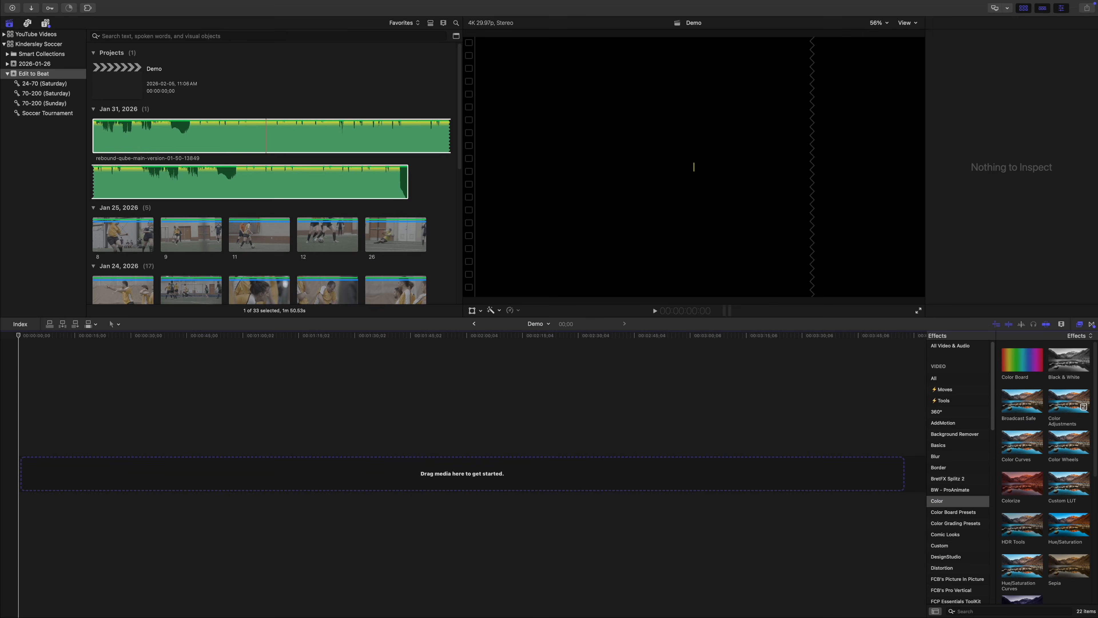
- Add the rebound-qube music track to the start of the Demo timeline and enable Beat Detection on it
click(127, 132)
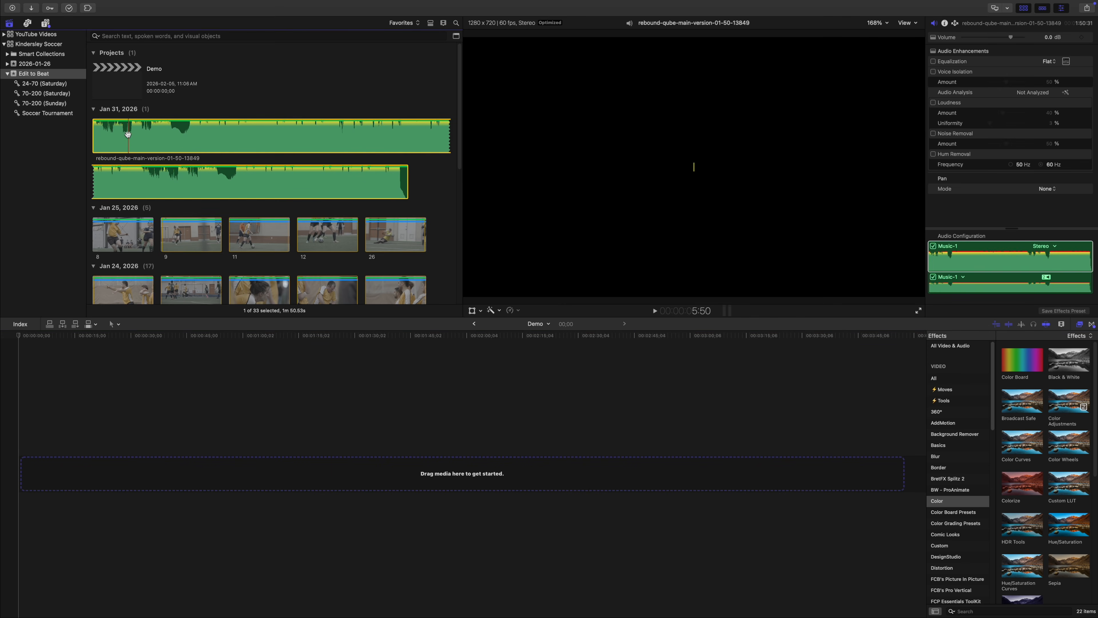
drag(108, 327, 29, 469)
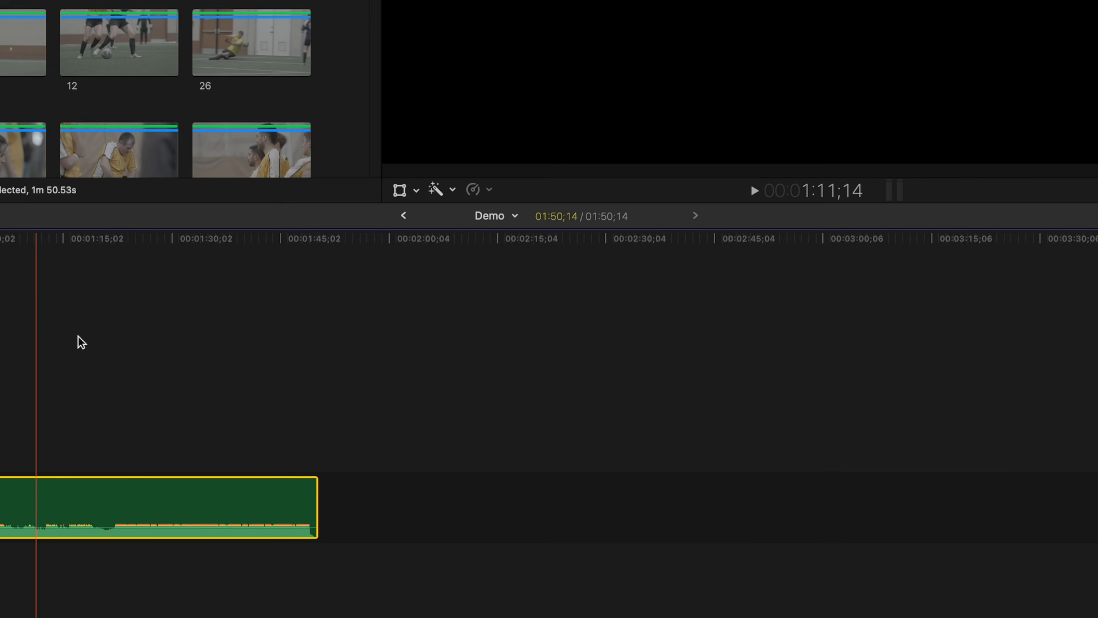
click(500, 311)
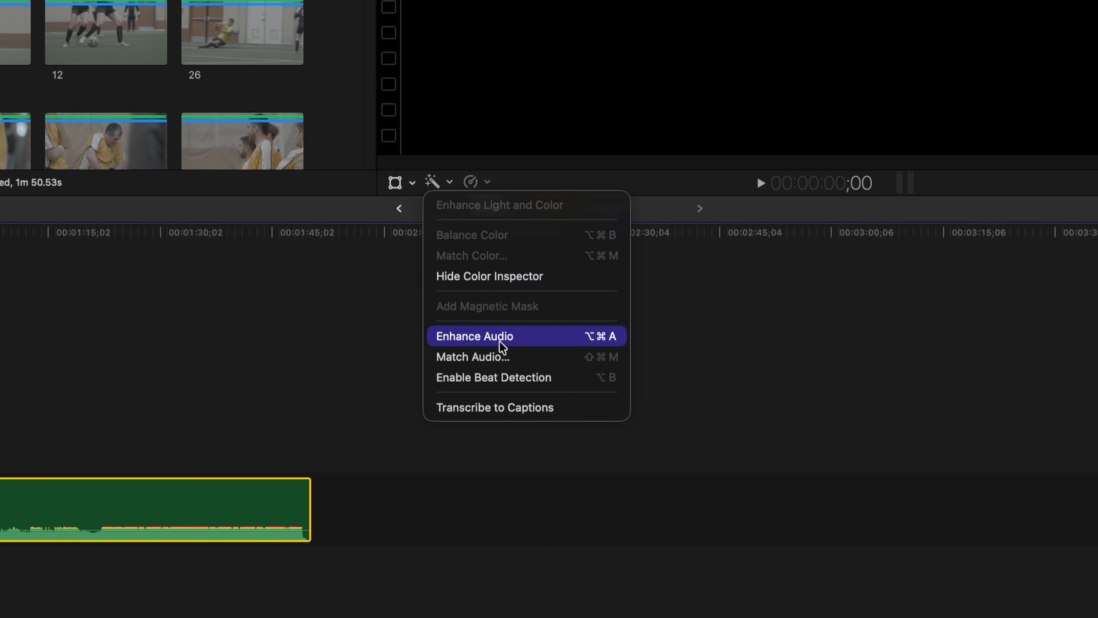
click(577, 382)
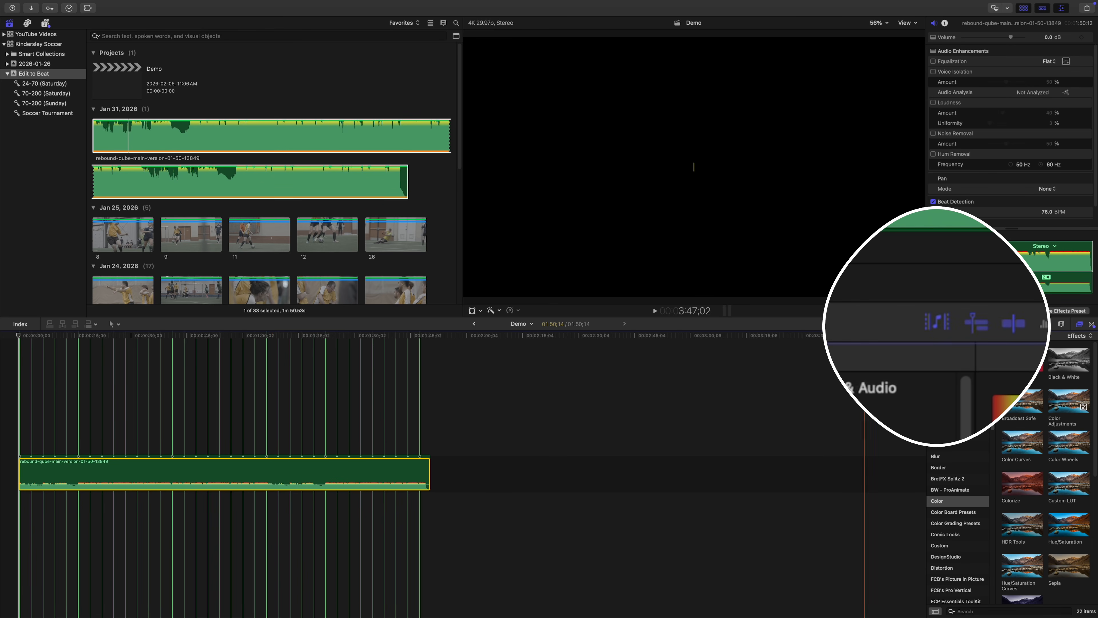
- Toggle the timeline's beat grid off and back on
click(938, 333)
click(938, 333)
click(938, 333)
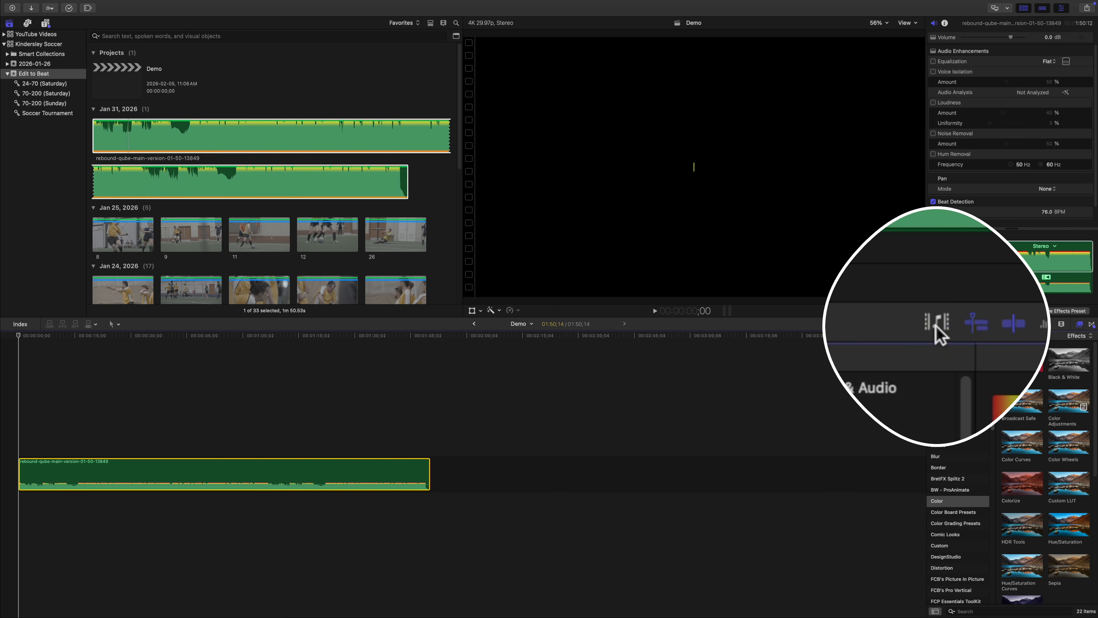
click(938, 333)
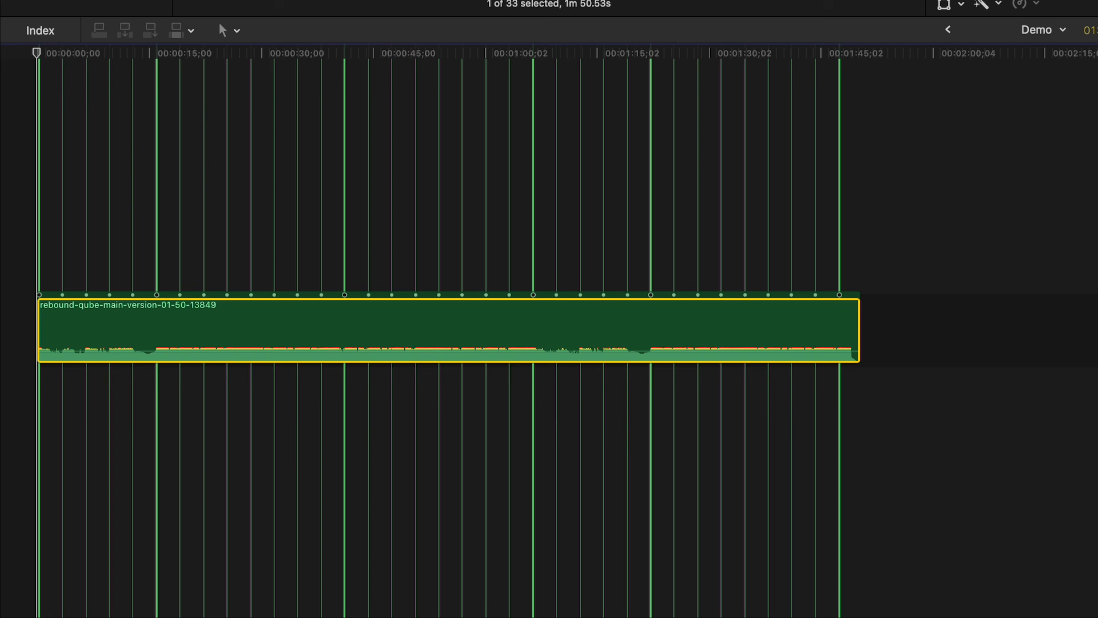
- Examine the beat grid's song-part, bar and beat lines over the music track at different timeline magnifications
key(super+minus)
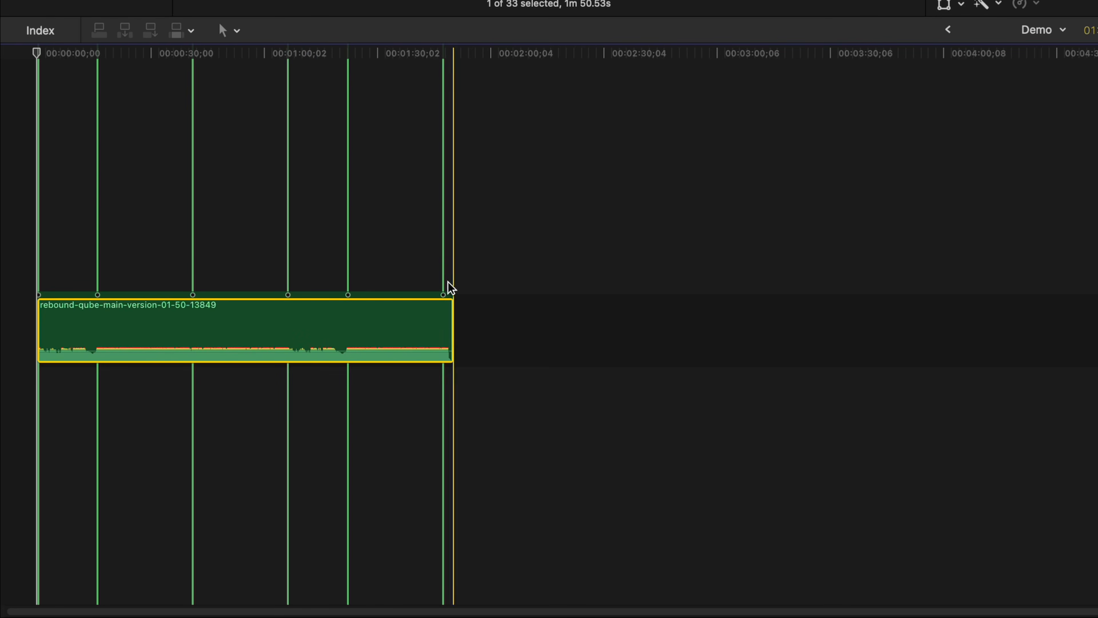
key(super+equal)
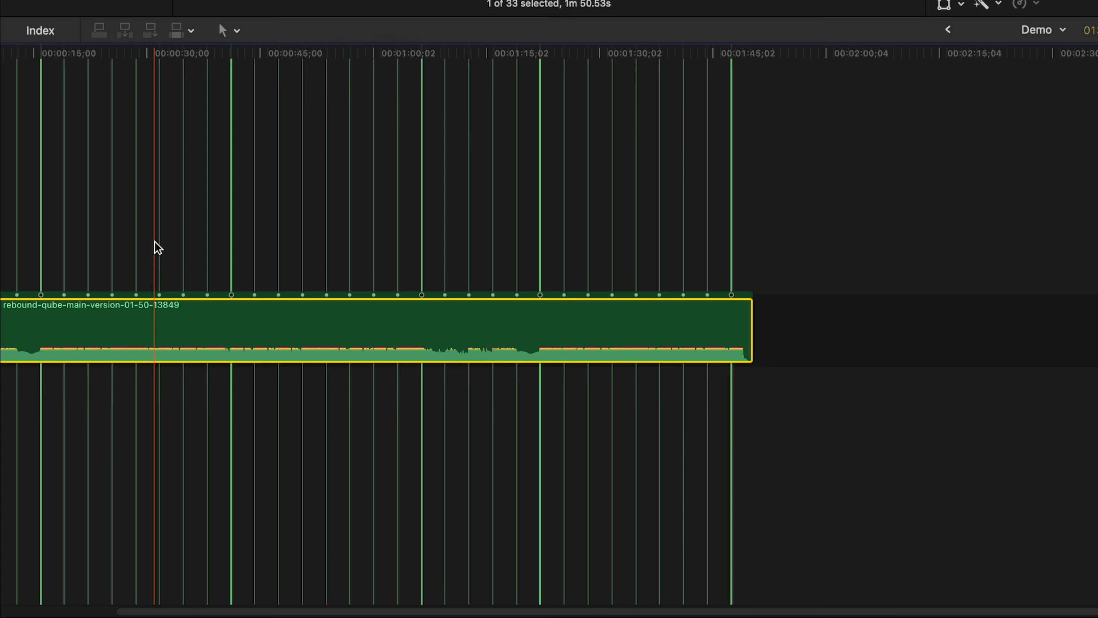
drag(157, 247, 250, 236)
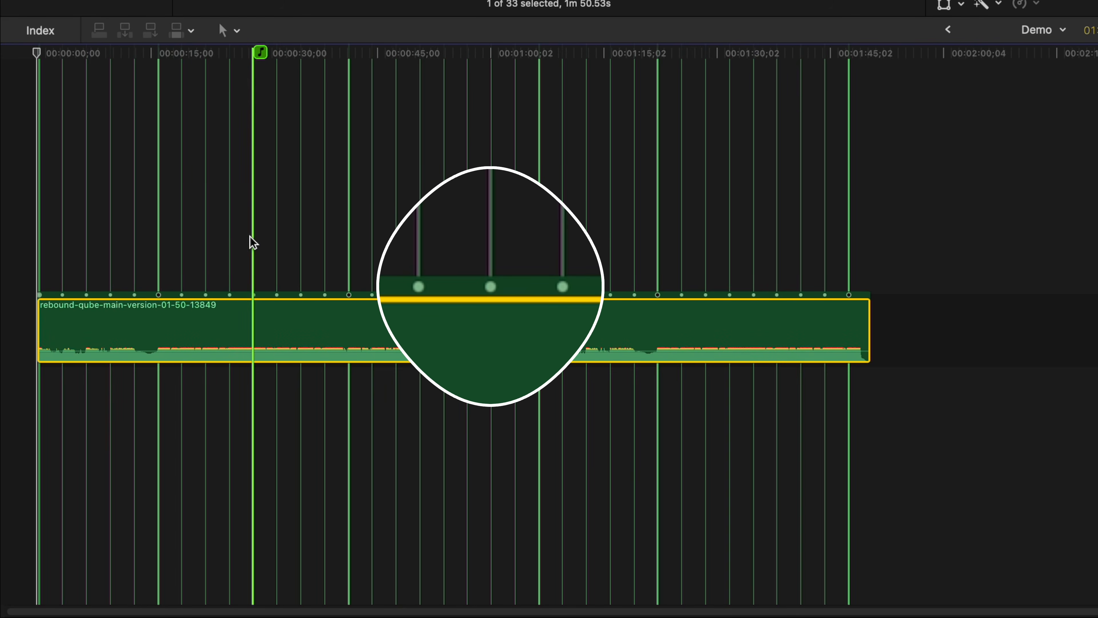
key(super+equal)
key(super+equal)
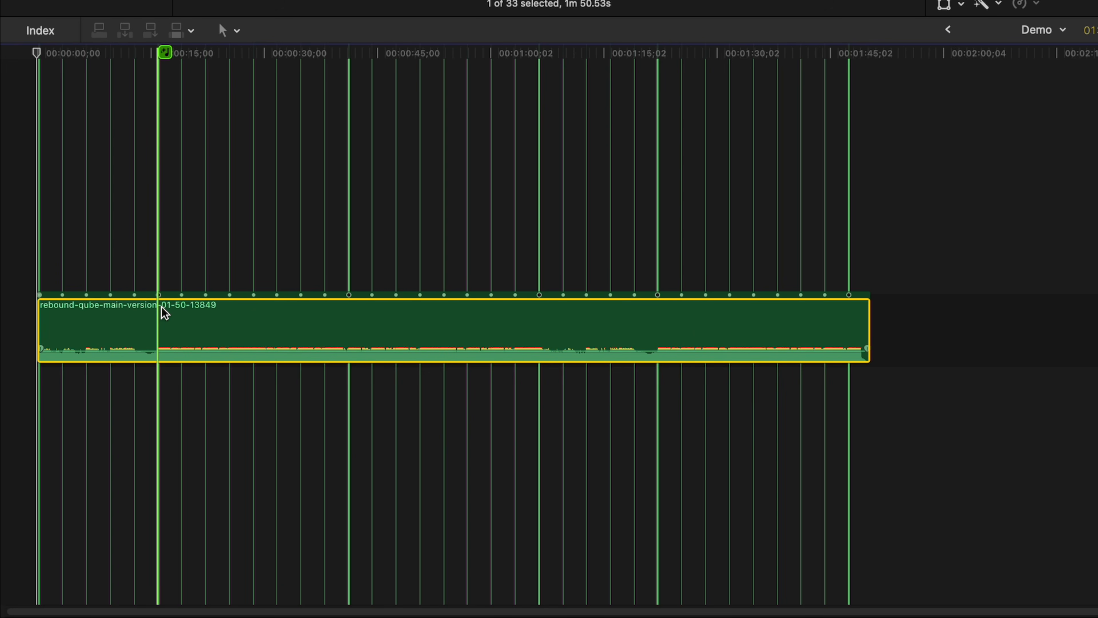
- Cut the music at the song-part lines near 0:16 and 0:41, duplicate that section directly after itself, and play the join
key(super+b)
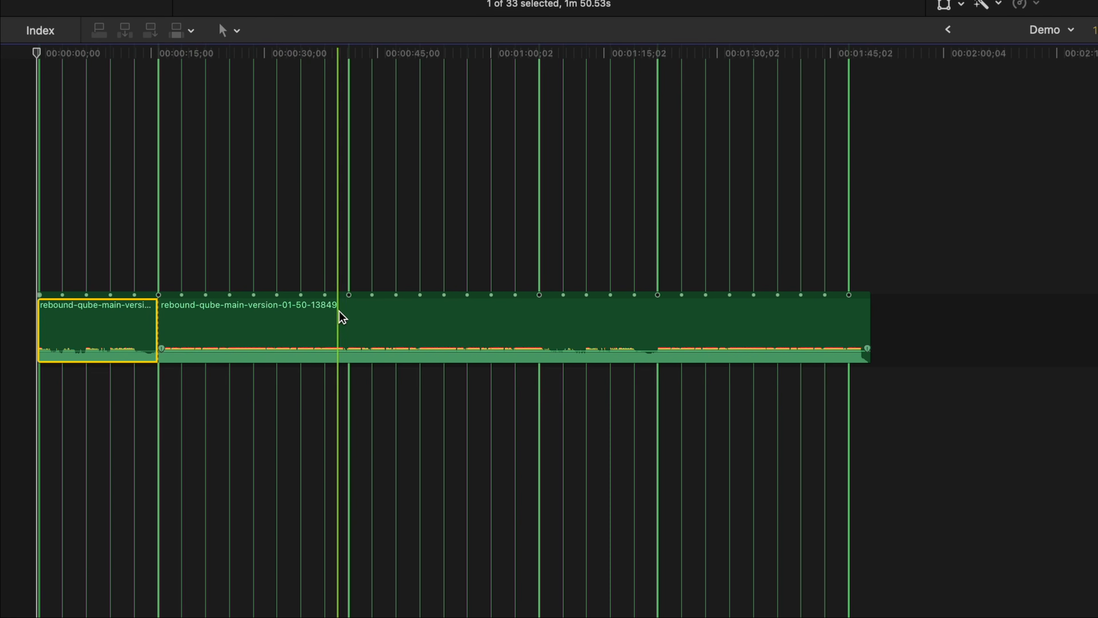
key(super+b)
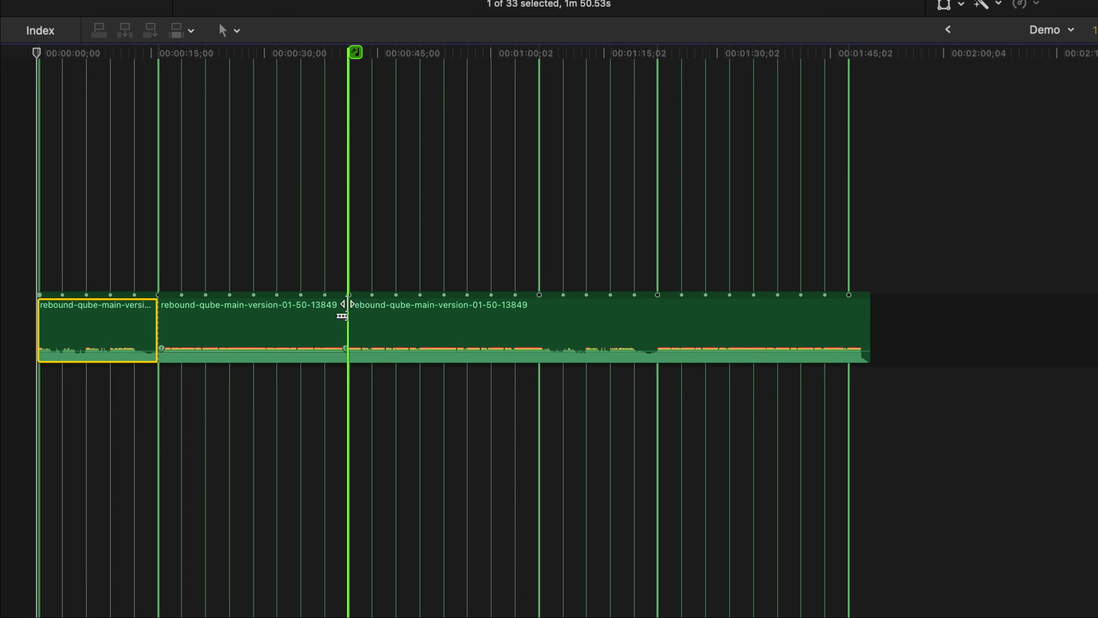
click(258, 318)
drag(258, 317, 386, 320)
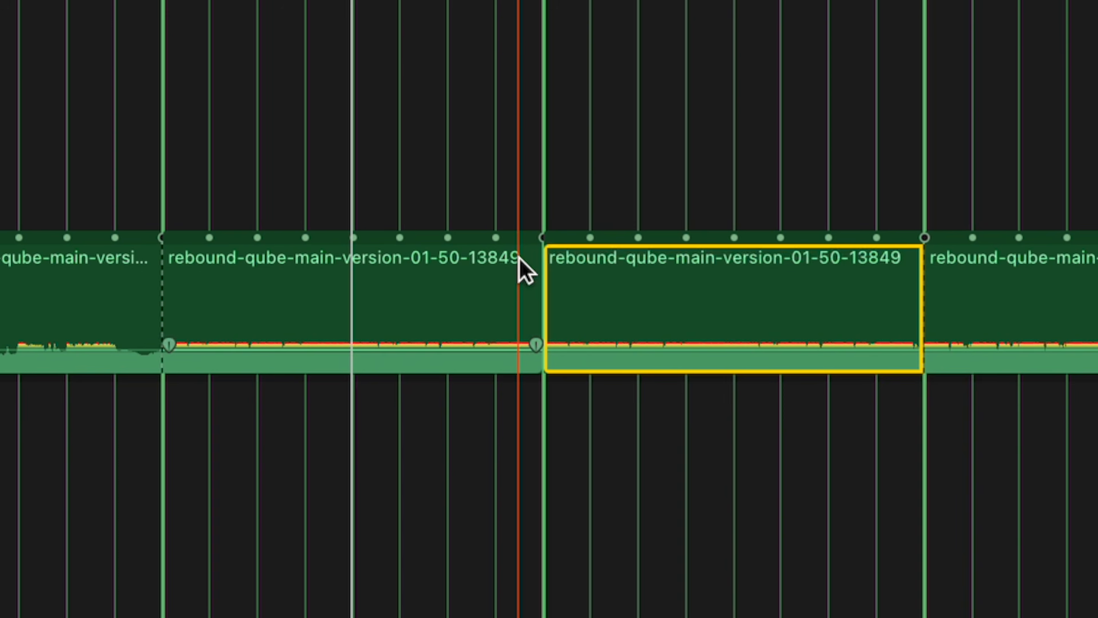
key(space)
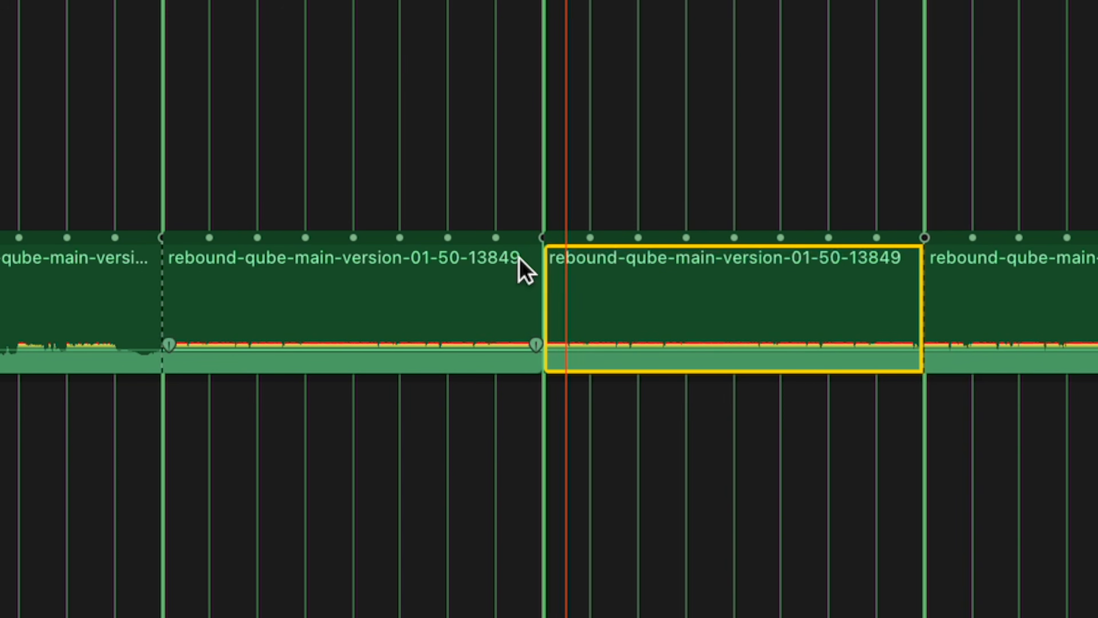
key(space)
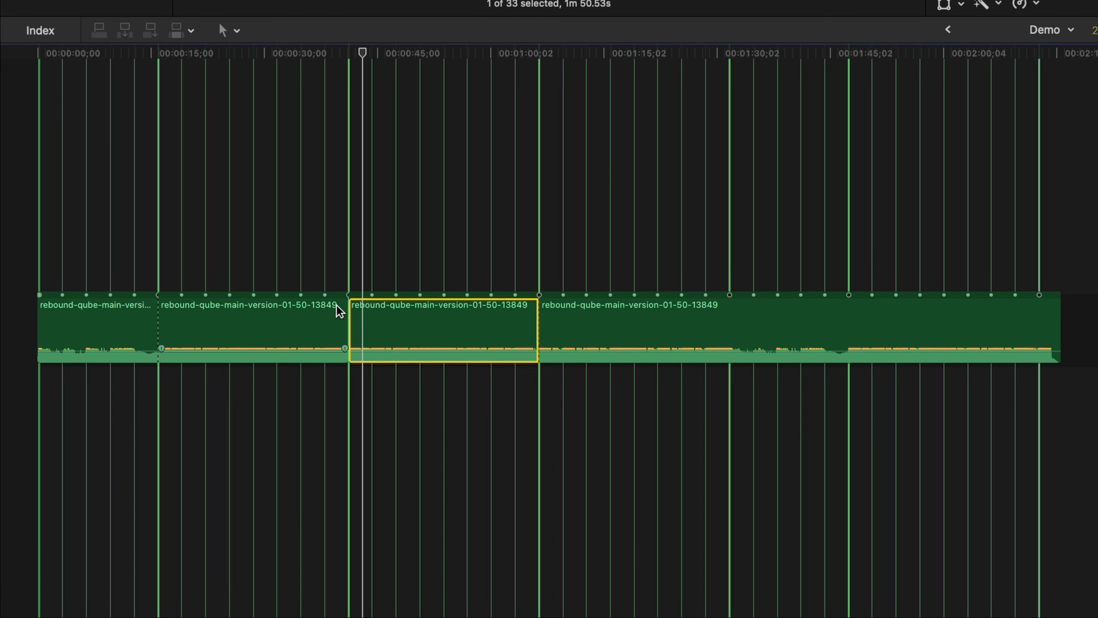
- Cut the music at the song-part line near 1:47, duplicate the section before it directly after itself, and play the join
click(848, 331)
key(super+b)
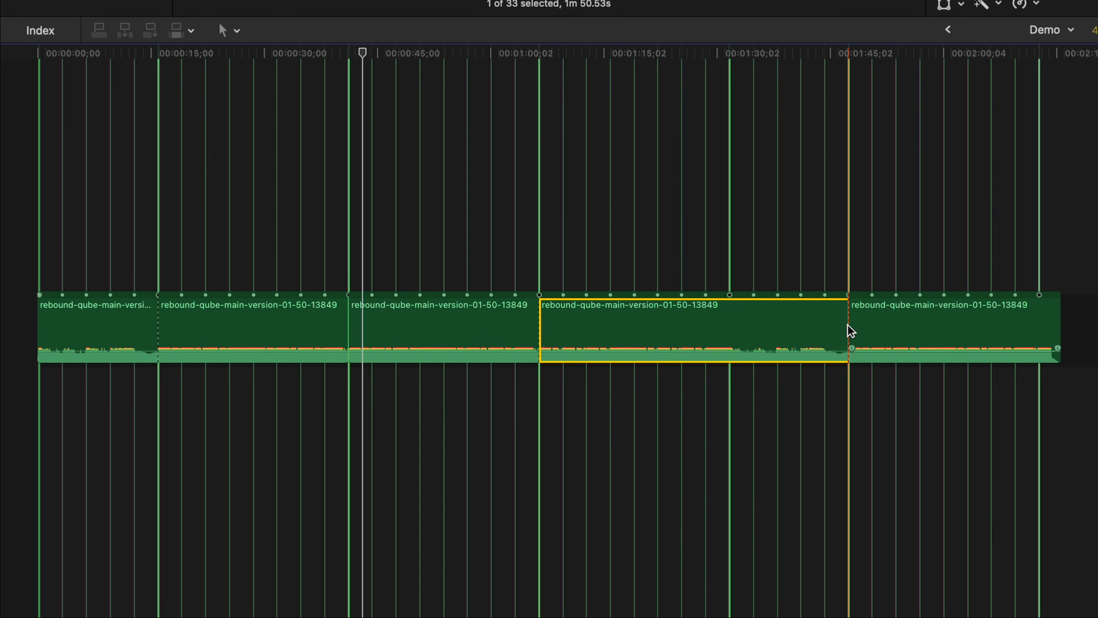
drag(778, 328, 882, 327)
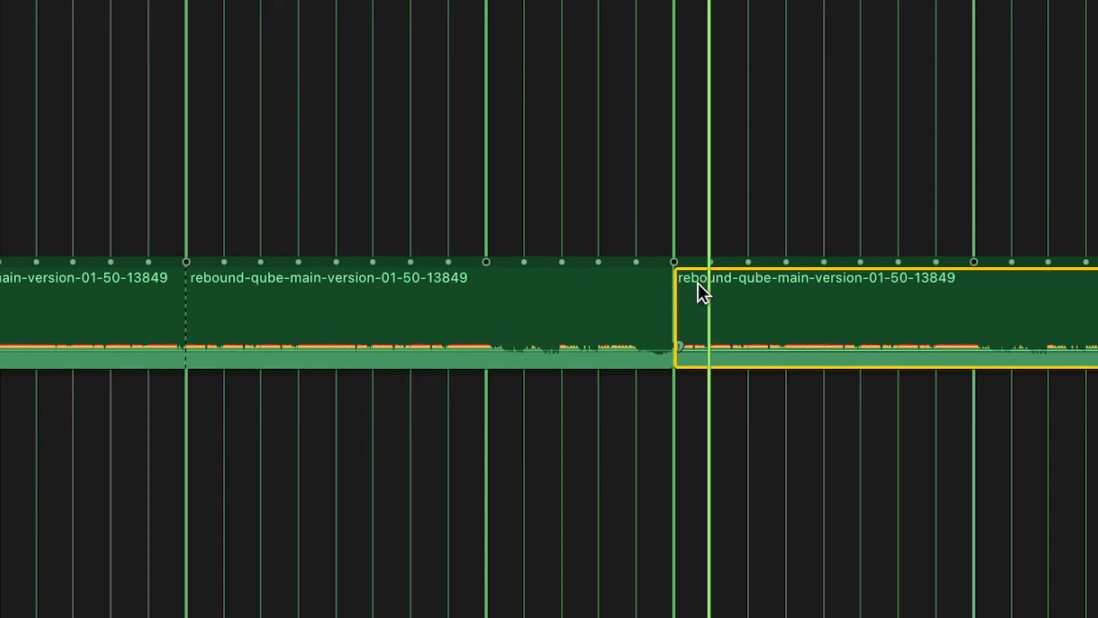
key(space)
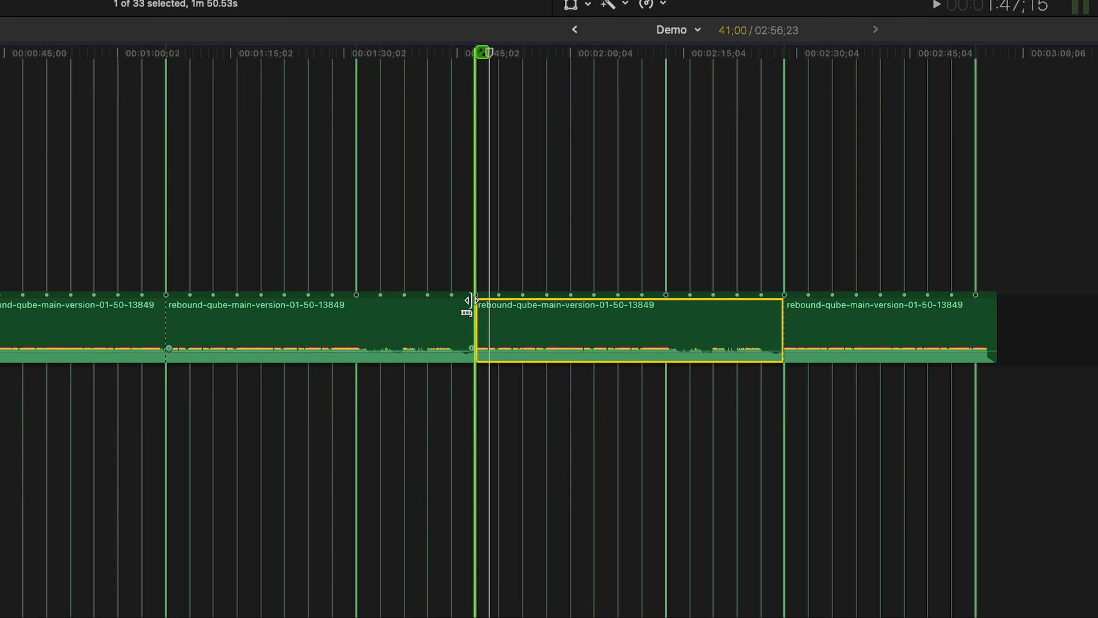
- Cut the duplicated section at the bar lines near 1:53 and 2:00, delete the piece between them, and play the join
key(super+equal)
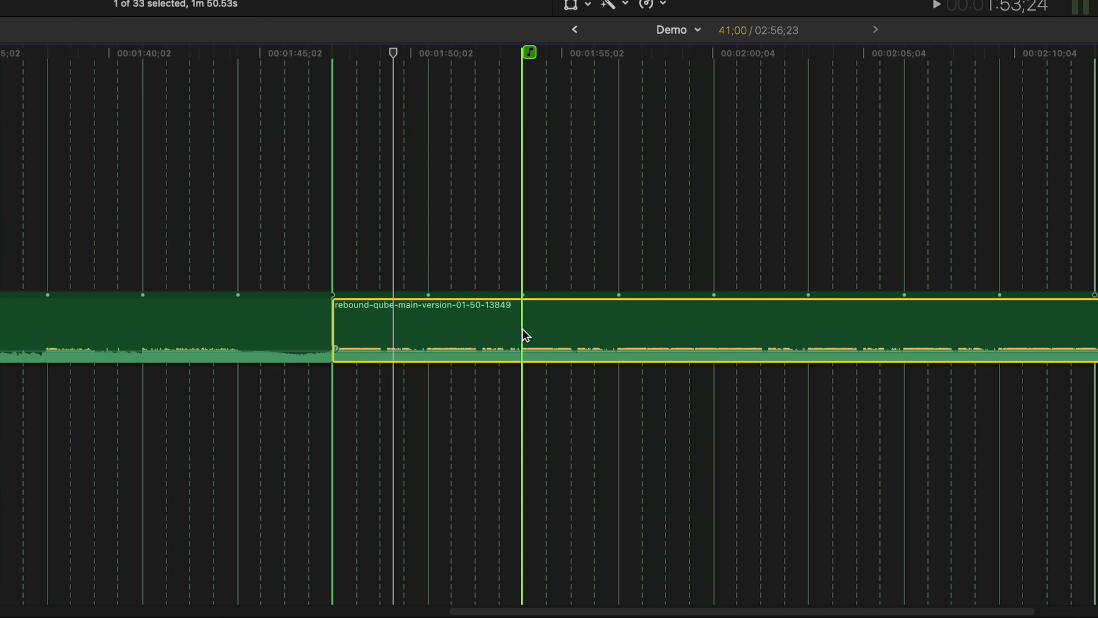
key(super+b)
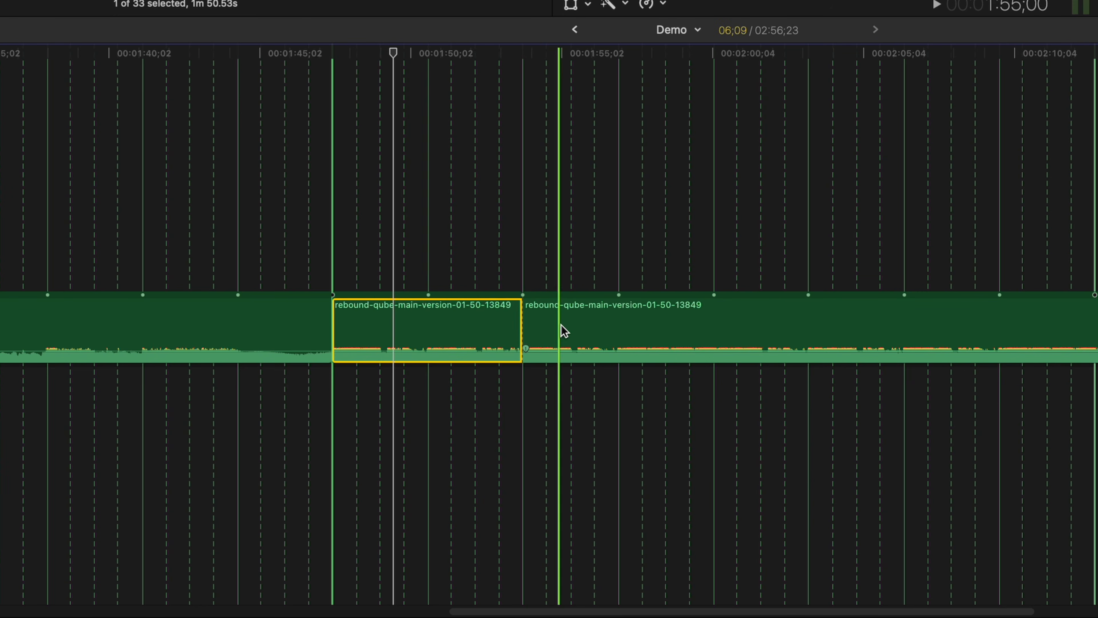
click(716, 321)
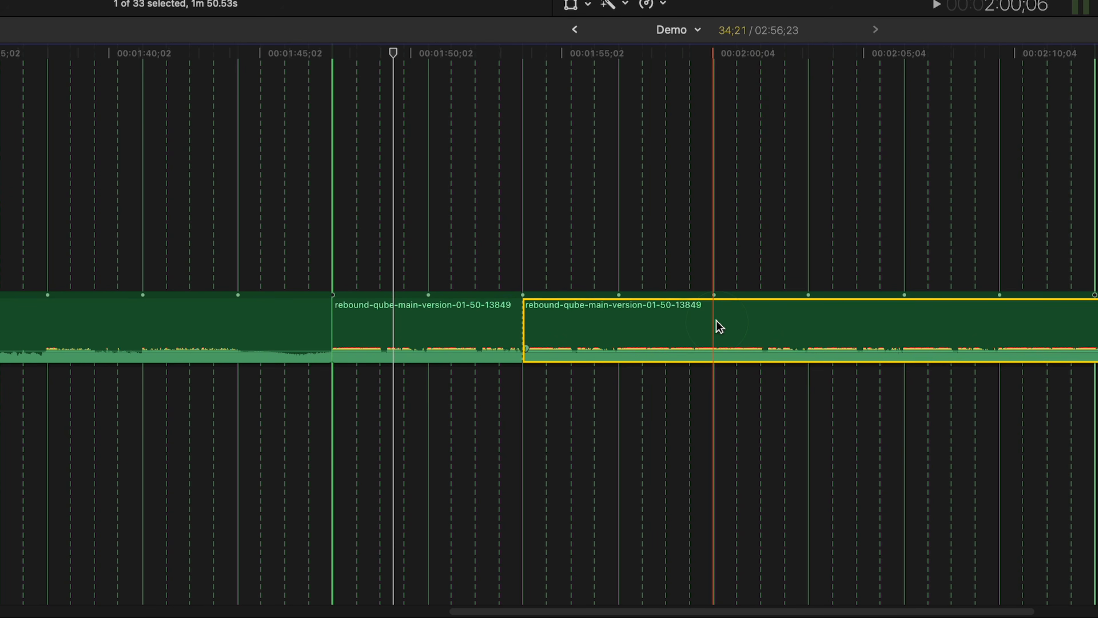
key(super+b)
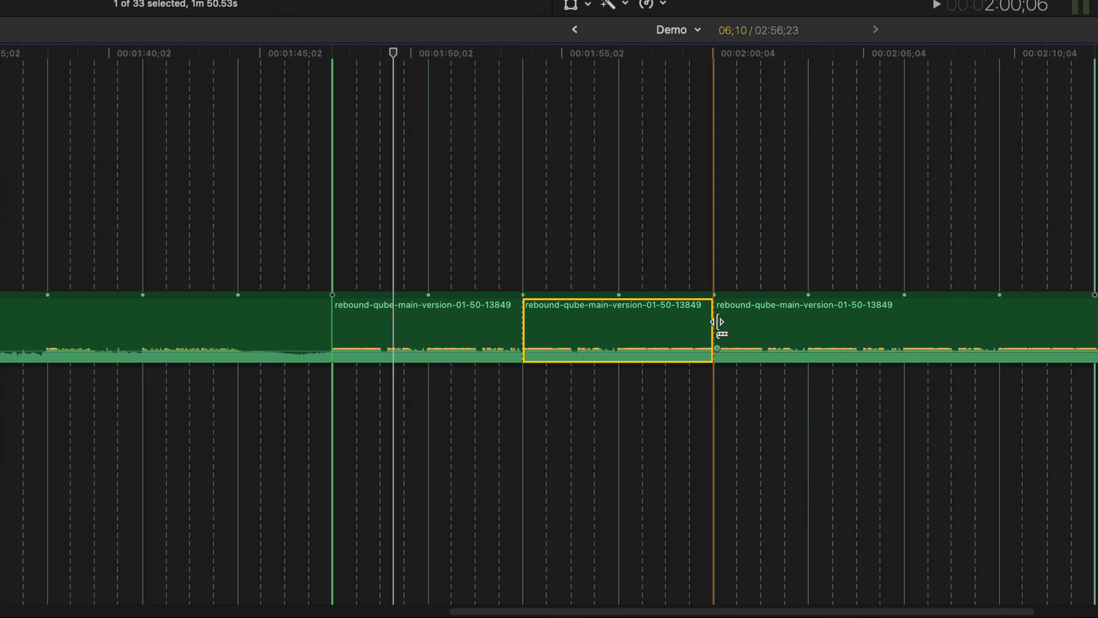
key(Delete)
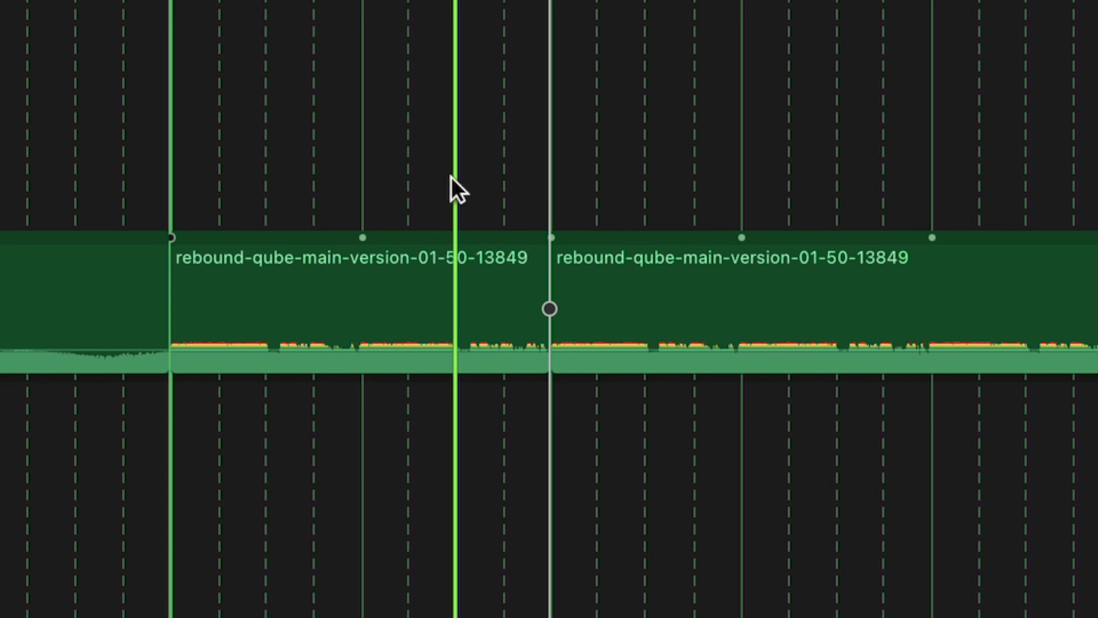
key(space)
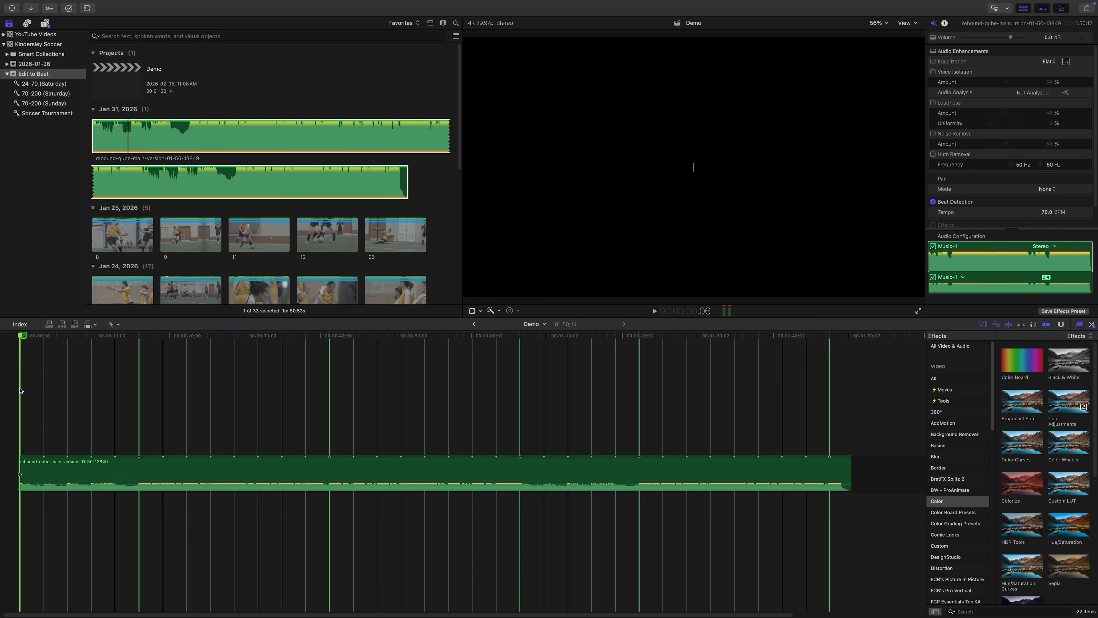
- Cut the music track at the song-part lines near 0:16 and 0:41, and delete the section between them
click(138, 468)
key(super+b)
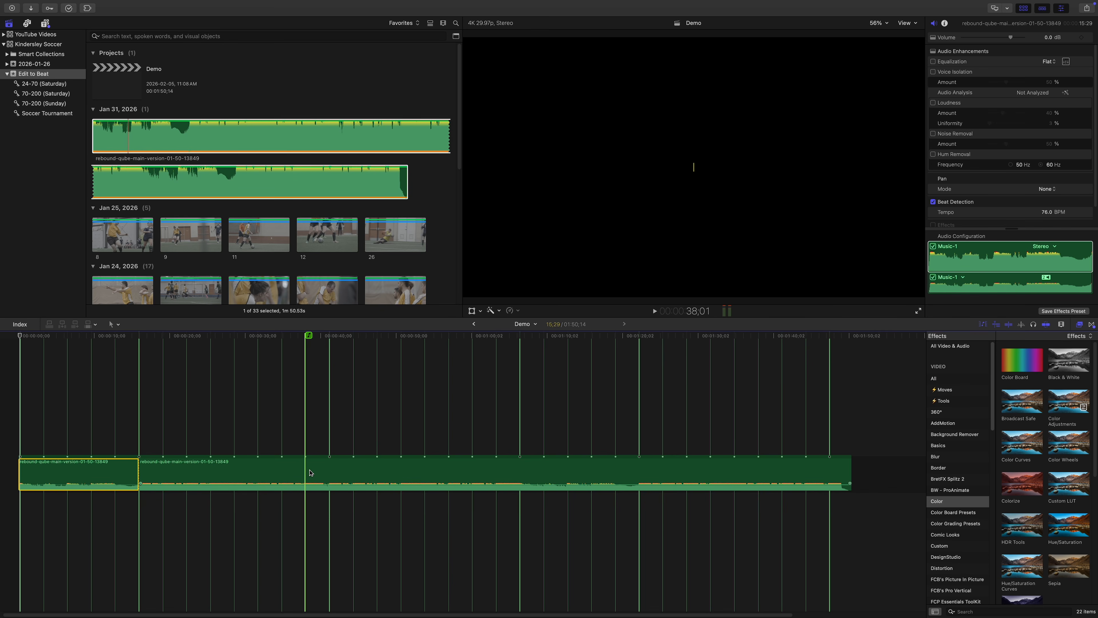
click(330, 470)
key(super+b)
key(Delete)
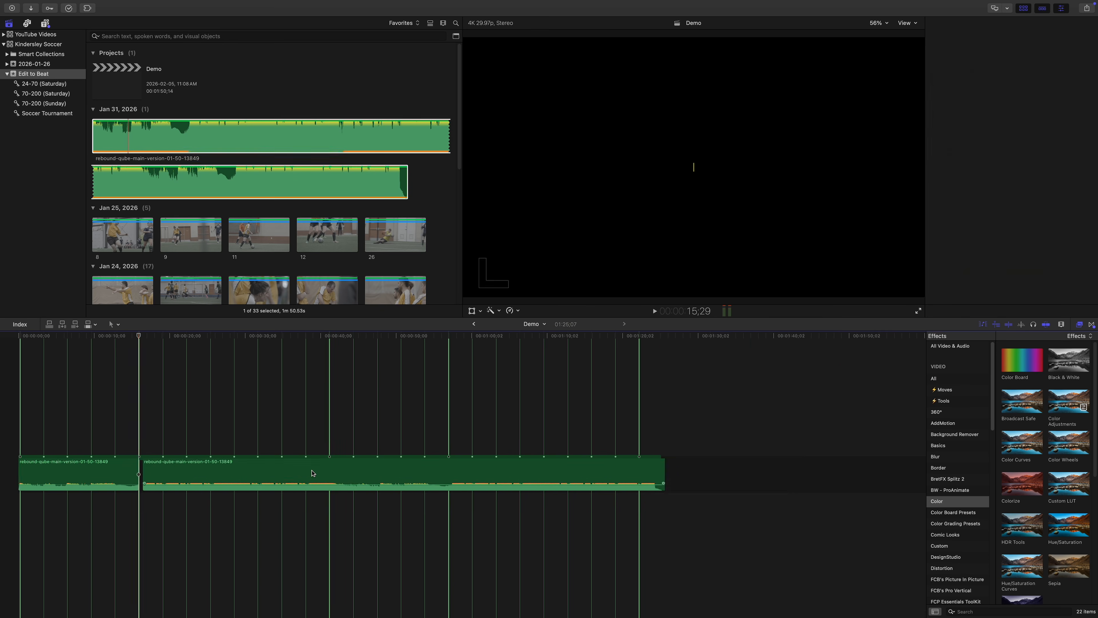
- Cut the shortened music at the song-part lines near 0:41 and 1:22, and delete the section between them
click(327, 474)
key(super+b)
click(638, 467)
key(Delete)
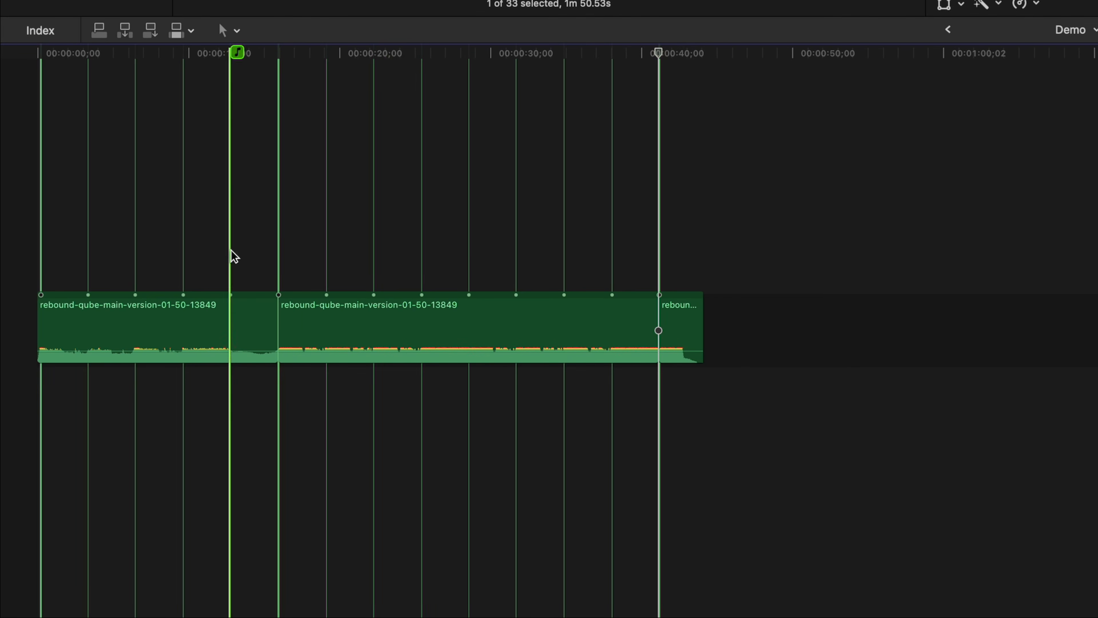
- Play the edited music across the joins near 0:16 and 0:41
click(217, 255)
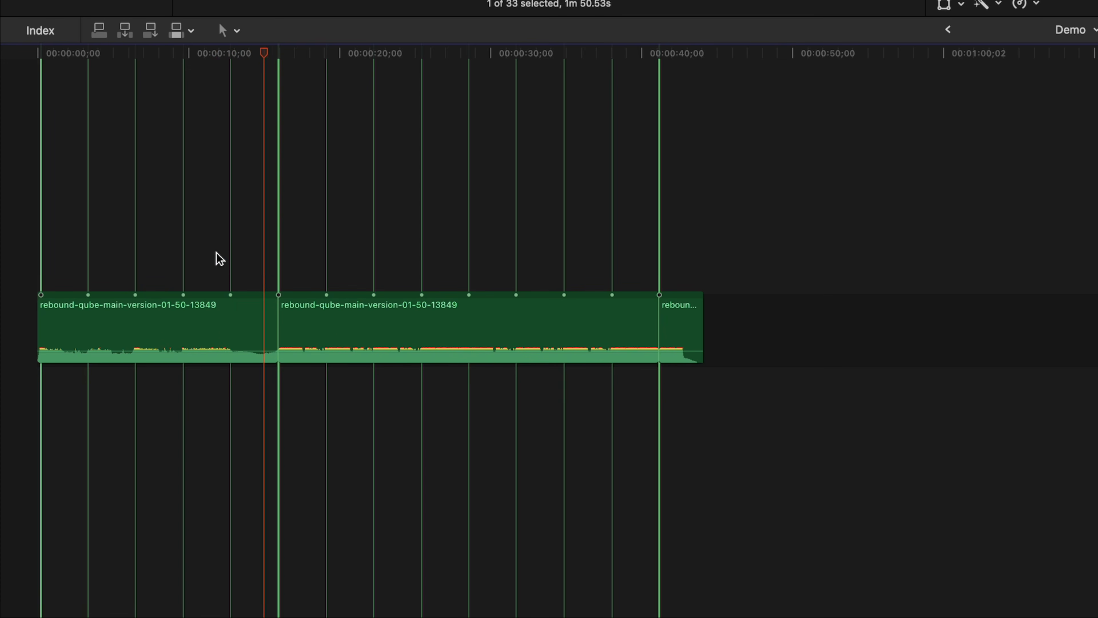
key(space)
key(space)
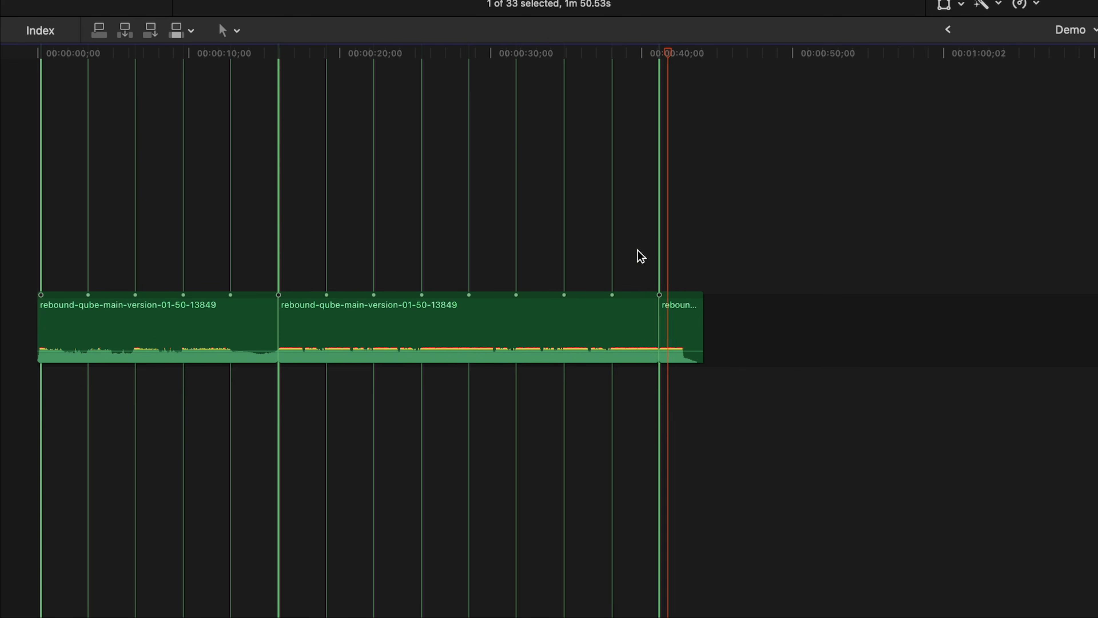
- Play the edited music through to its end and examine the join near 0:41 between the last two pieces up close
key(space)
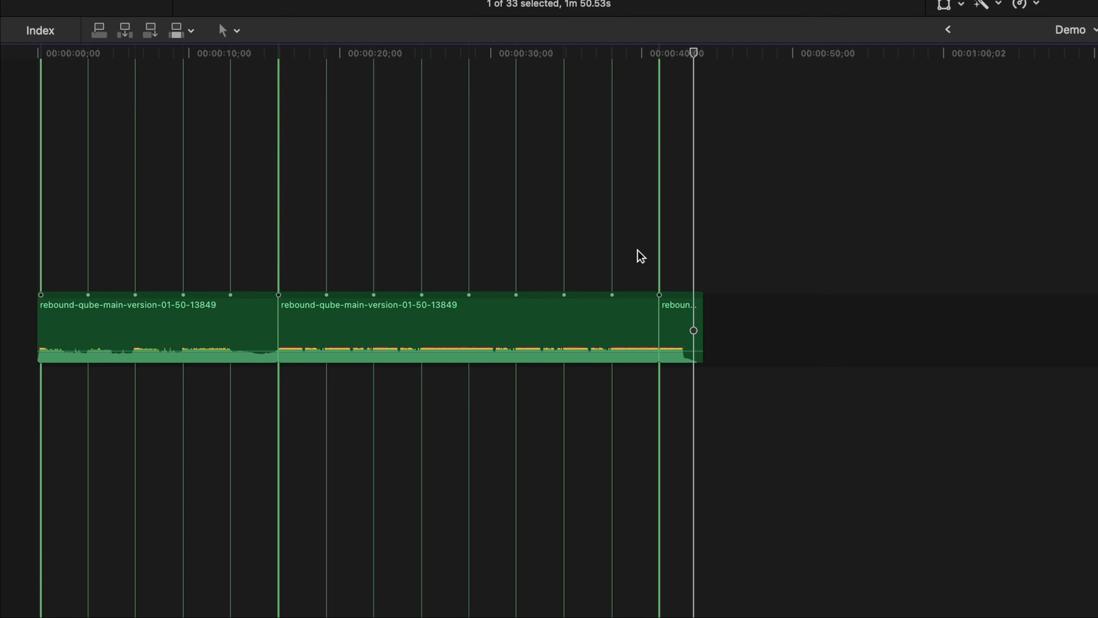
click(679, 321)
shift+click(613, 329)
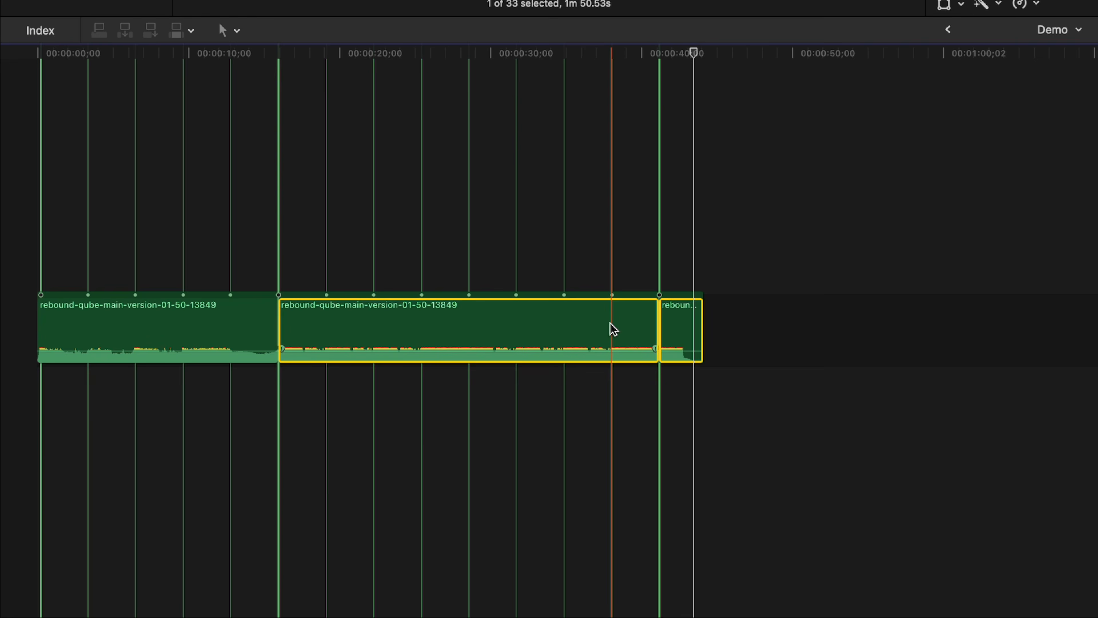
key(super+equal)
key(super+equal)
key(super+equal)
key(super+equal)
key(super+equal)
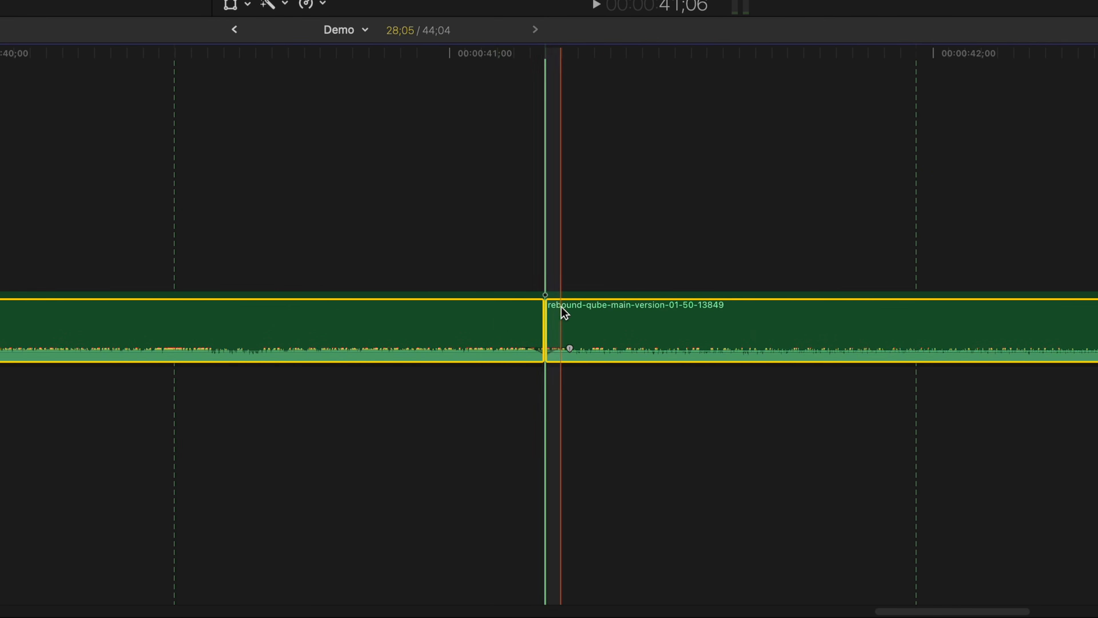
key(shift+z)
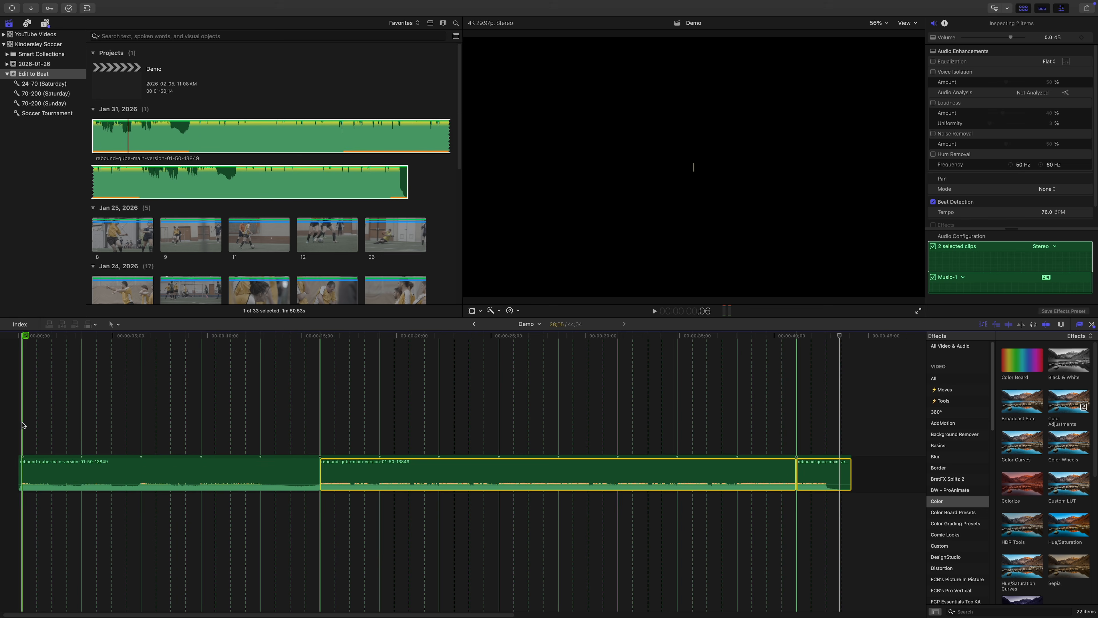
- Connect soccer clip 1 above the start of the music and trim its end to the beat near 0:02
click(20, 424)
scroll(206, 211, down, 10)
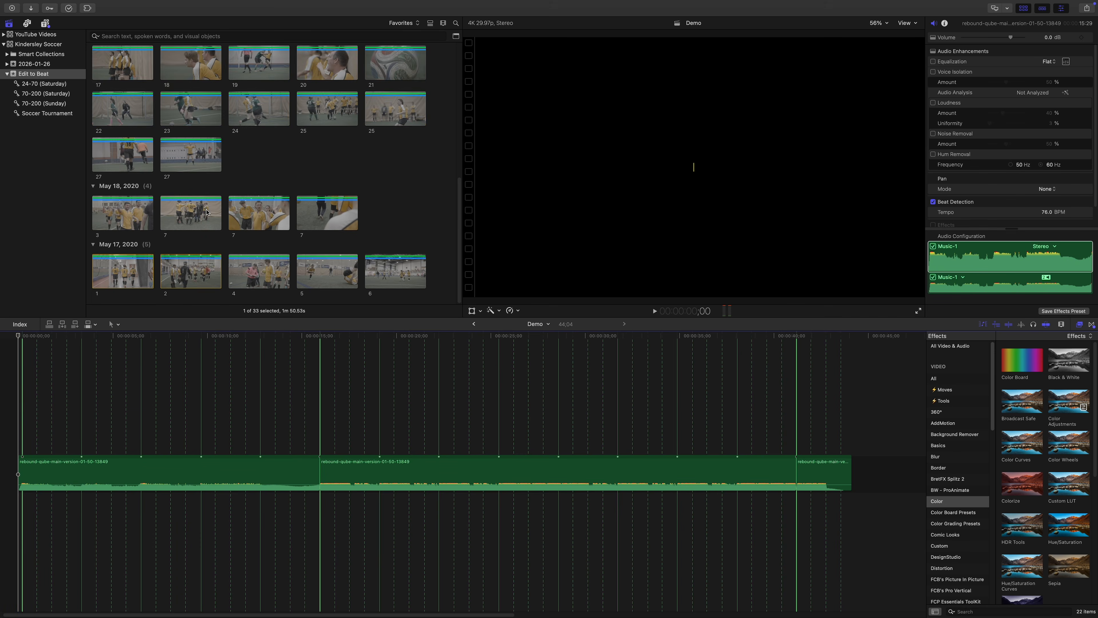
click(126, 265)
drag(119, 291, 25, 430)
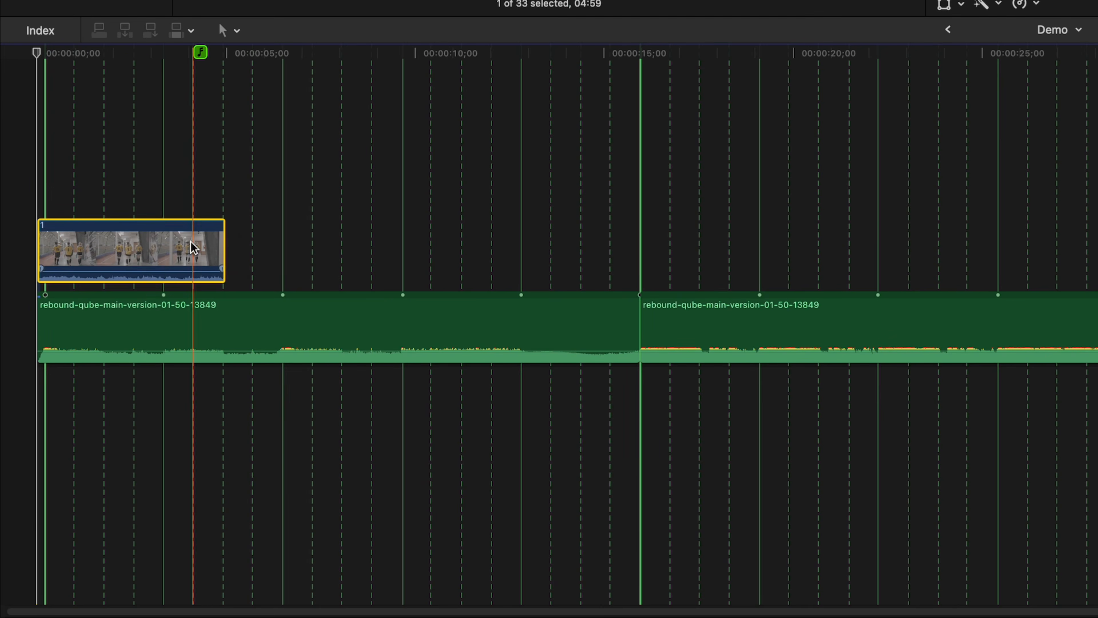
drag(223, 253, 165, 259)
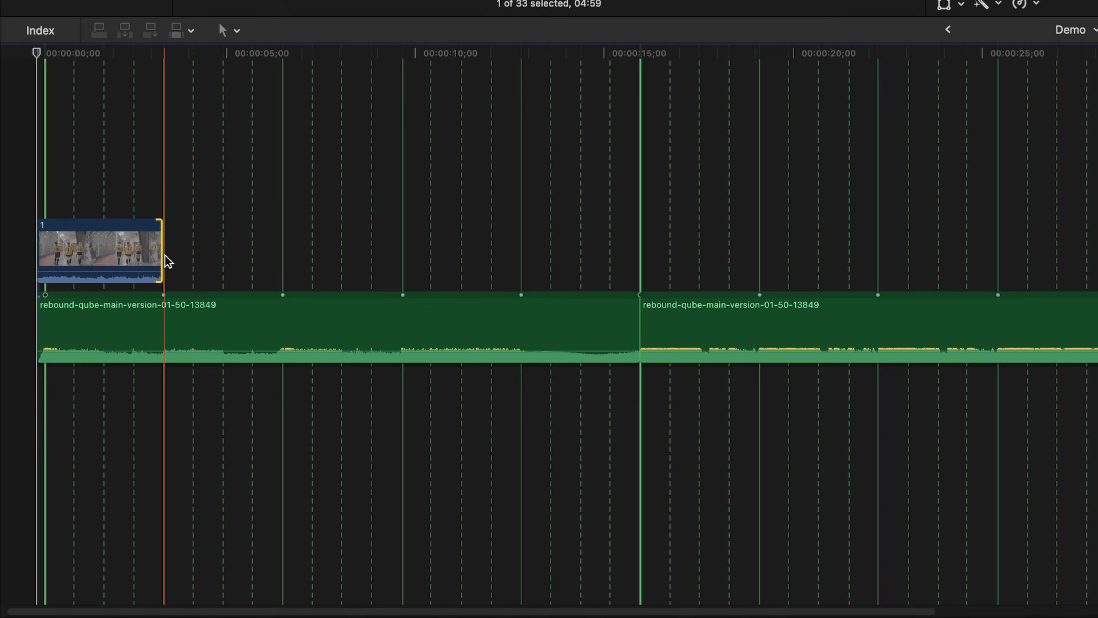
key(m)
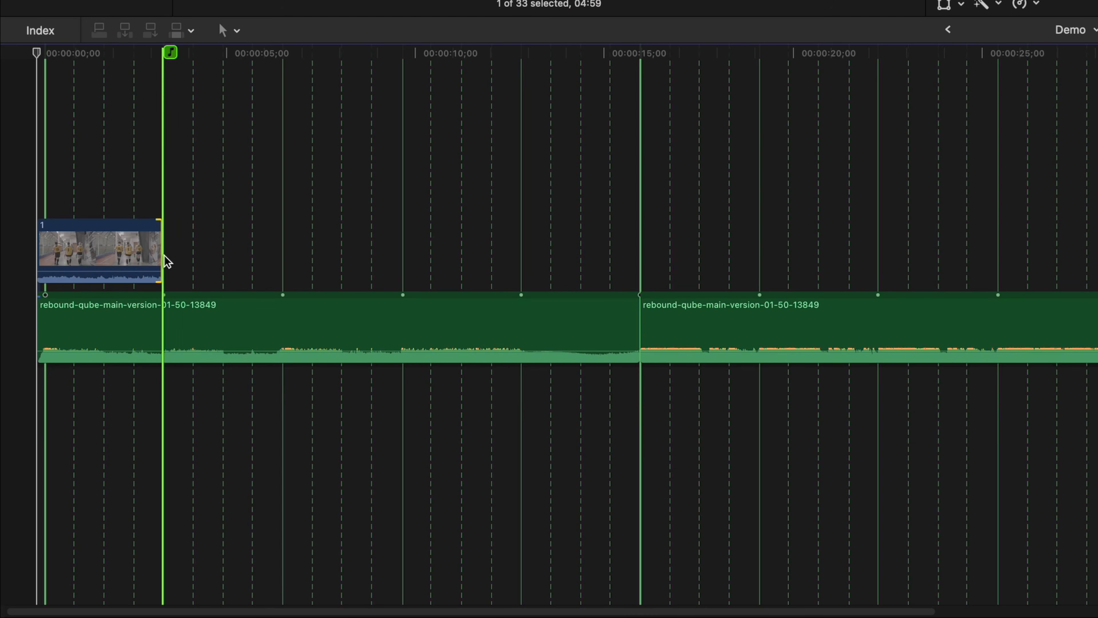
drag(166, 262, 109, 258)
- Add clips 2 and 3 after clip 1, trimming their ends to the bar line near 0:03 and the beat near 0:06
mouse_move(194, 0)
mouse_down()
mouse_move(161, 250)
mouse_move(117, 265)
mouse_up()
drag(282, 257, 169, 245)
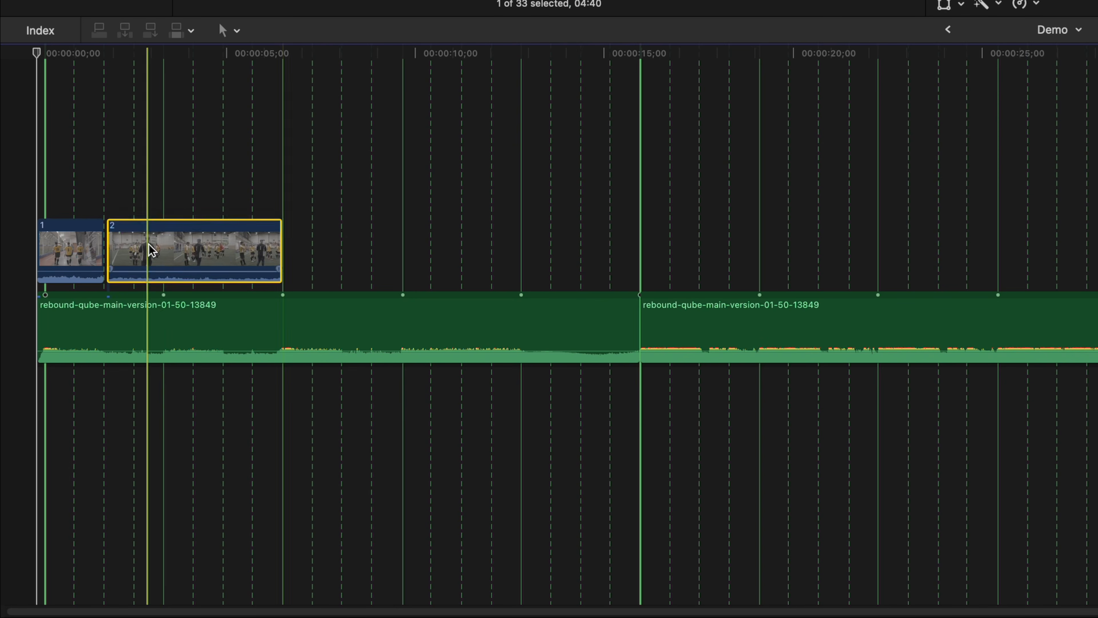
key(e)
key(alt+])
- Append clips 4 and 5 and trim their ends to the beats near 0:08 and 0:10
key(e)
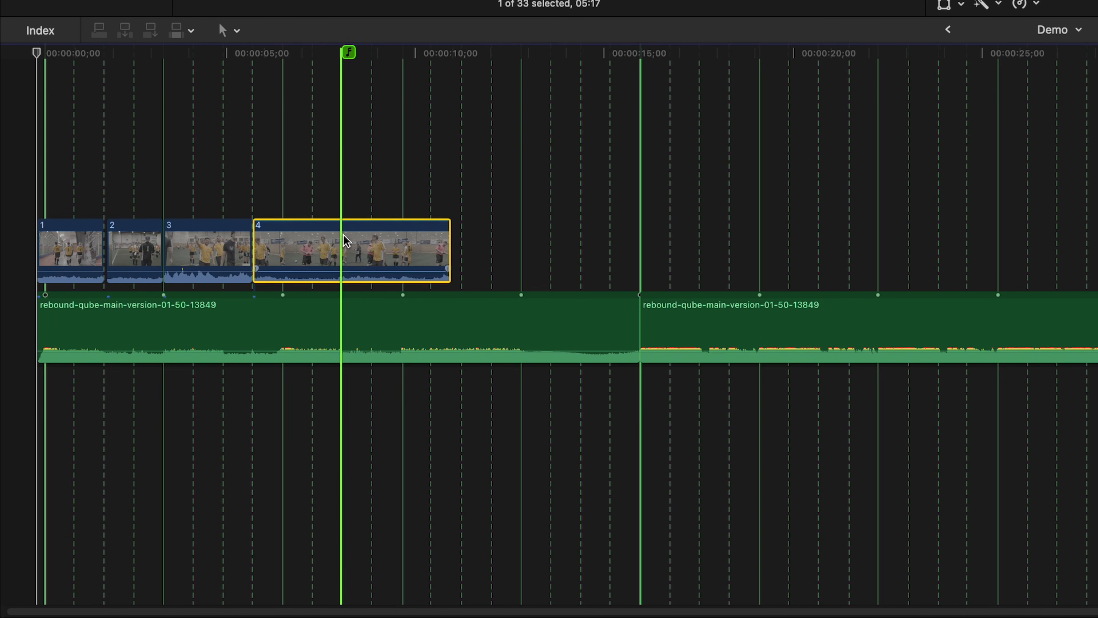
key(alt+])
key(e)
key(alt+])
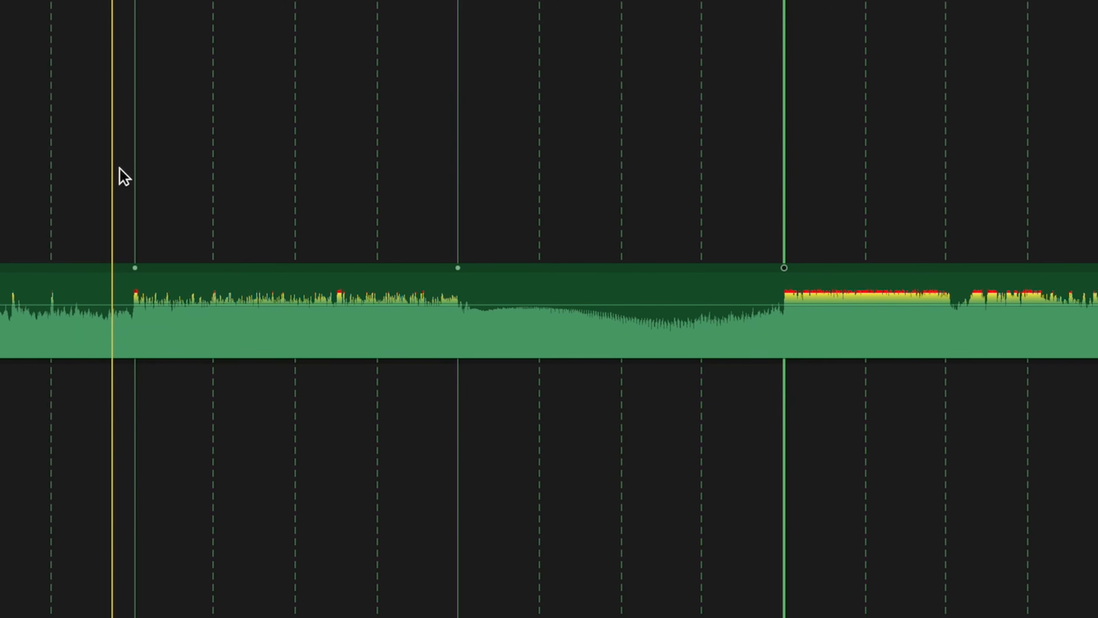
- Connect the last May 18 clip 7 at the bar line near 0:13 and trim its end to the song-part line near 0:16
key(space)
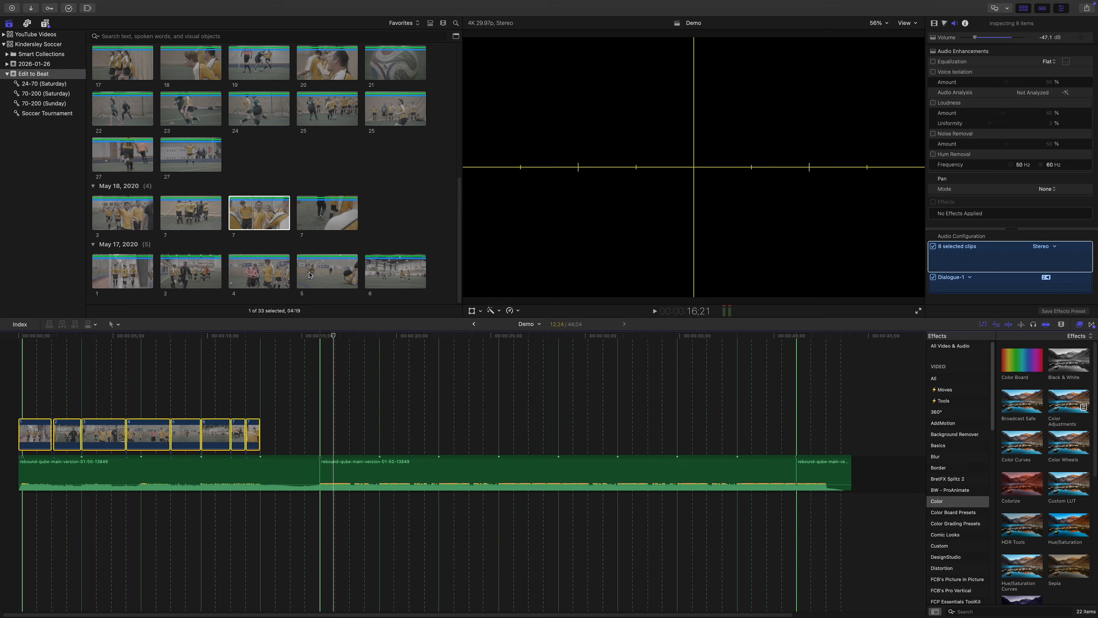
click(322, 218)
drag(322, 219, 261, 434)
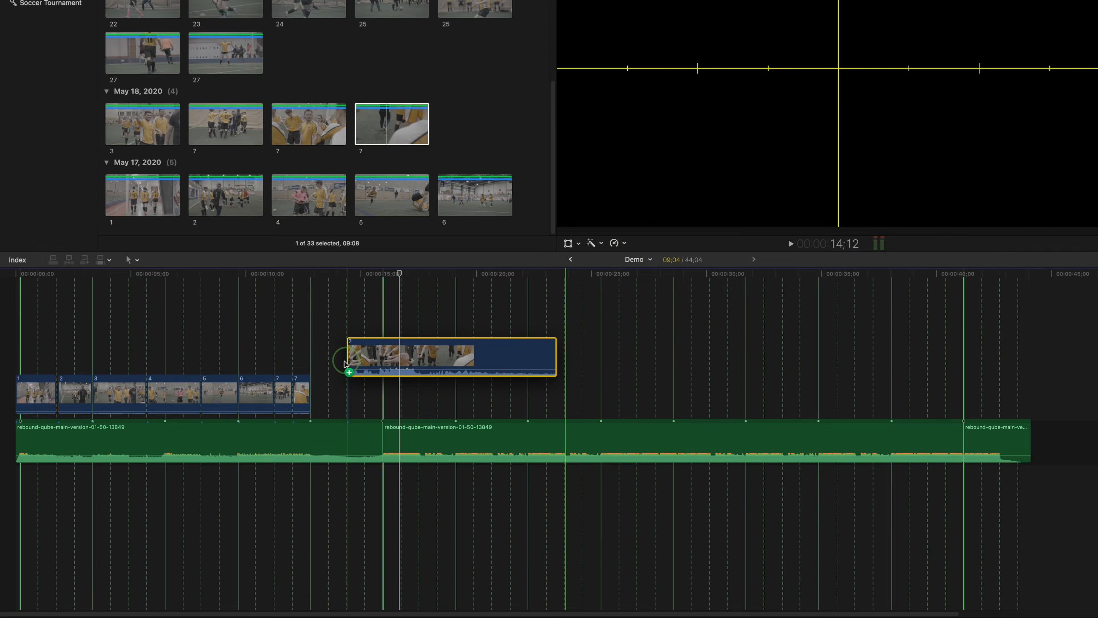
drag(487, 248, 488, 248)
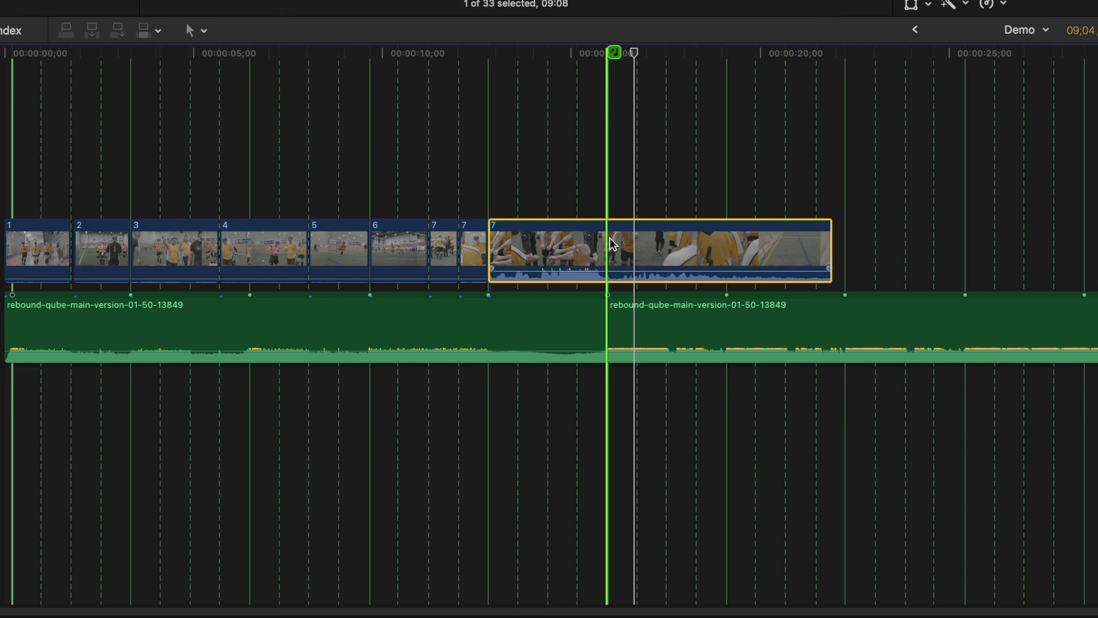
key(alt+bracketright)
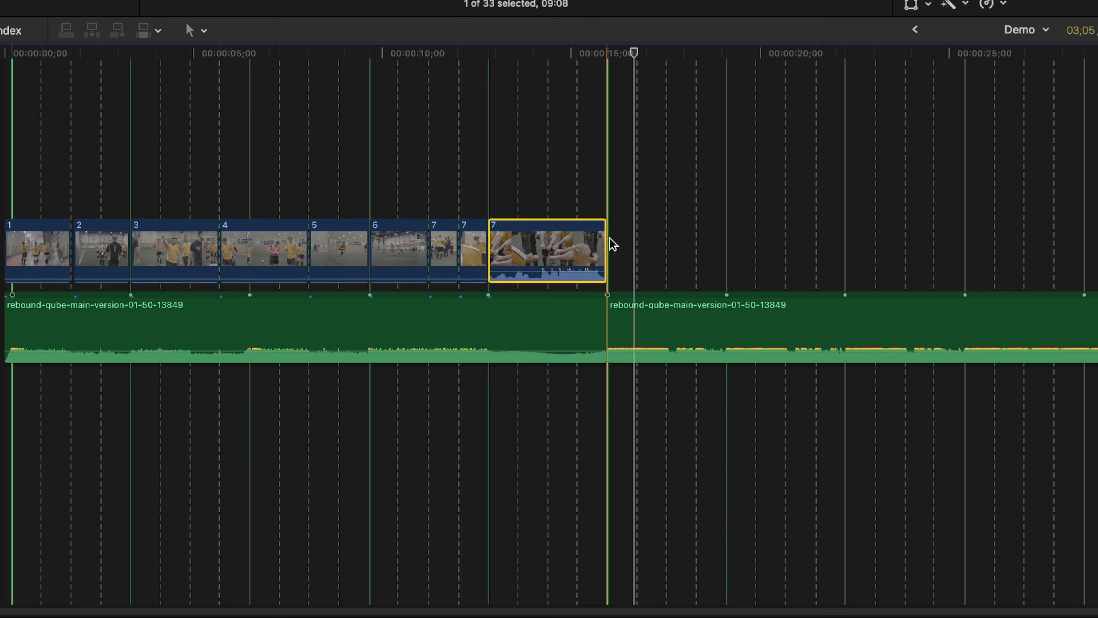
- Expand the audio of the clip at 0:13, extend its start back to the beat near 0:12 and fade it in
right_click(561, 251)
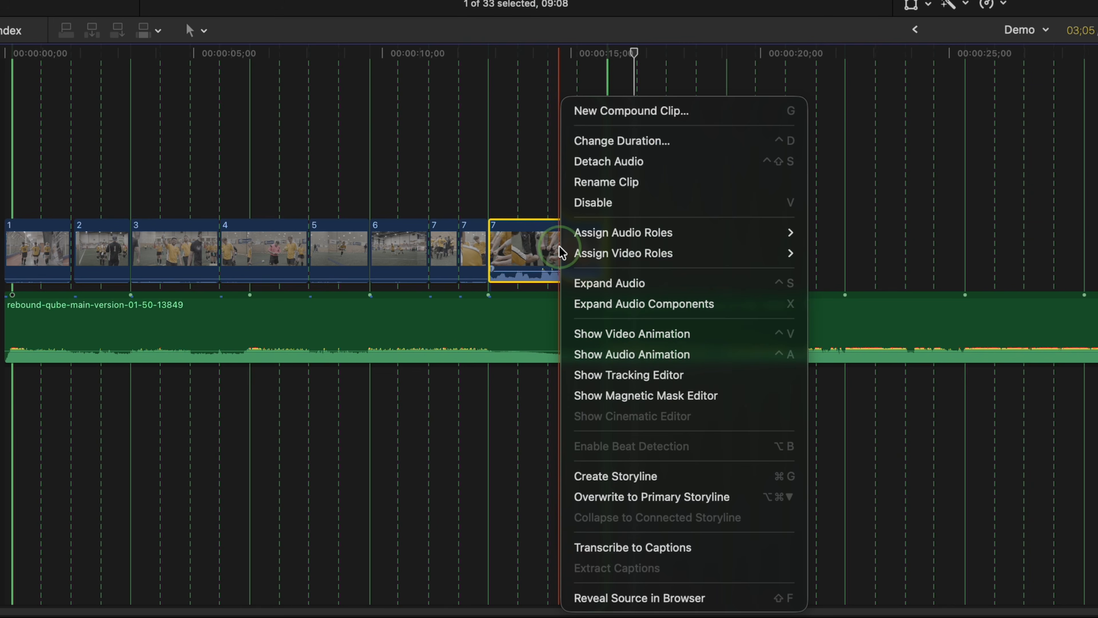
click(595, 283)
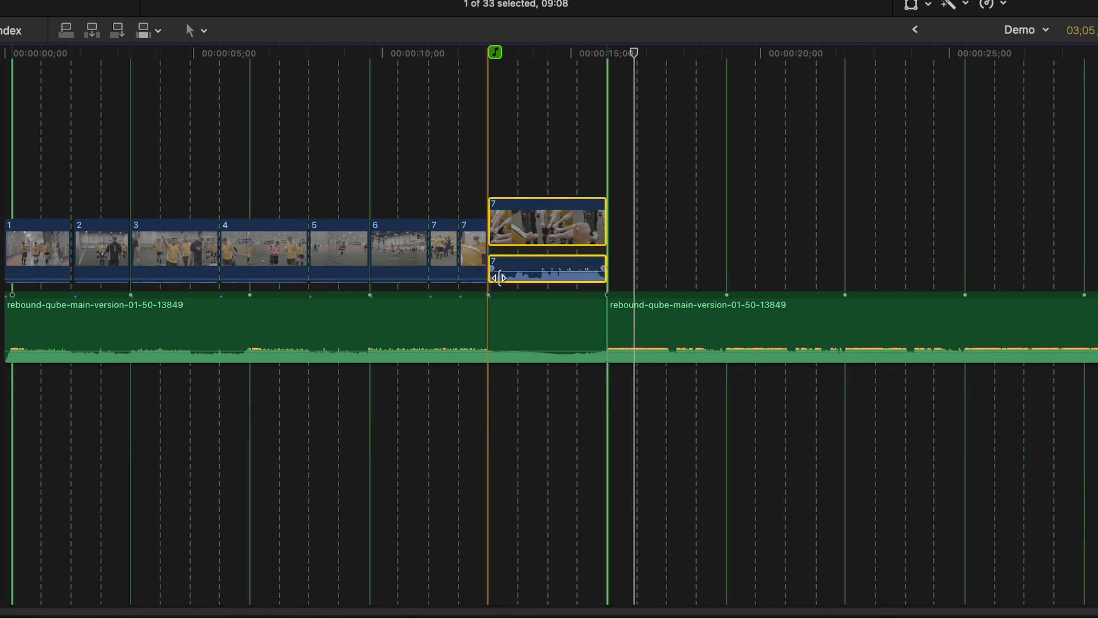
drag(490, 273, 460, 277)
mouse_move(603, 276)
mouse_down()
mouse_move(630, 277)
mouse_move(603, 269)
mouse_up()
drag(462, 268, 474, 269)
- Collapse the clip's expanded audio and play the transition into the song part at 0:16
click(547, 266)
right_click(548, 266)
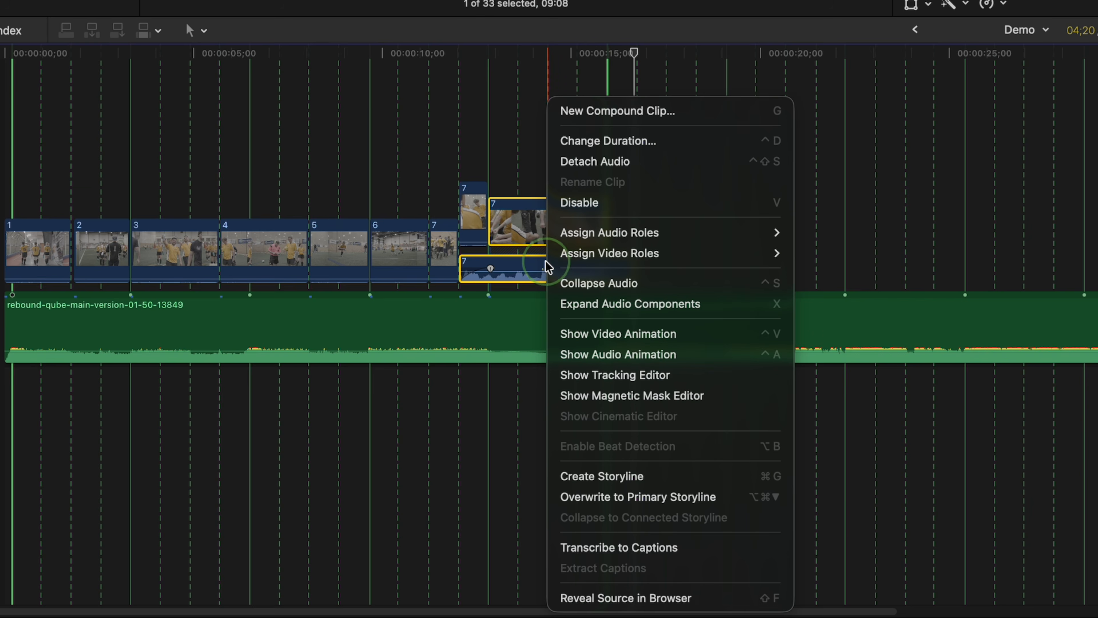
click(570, 289)
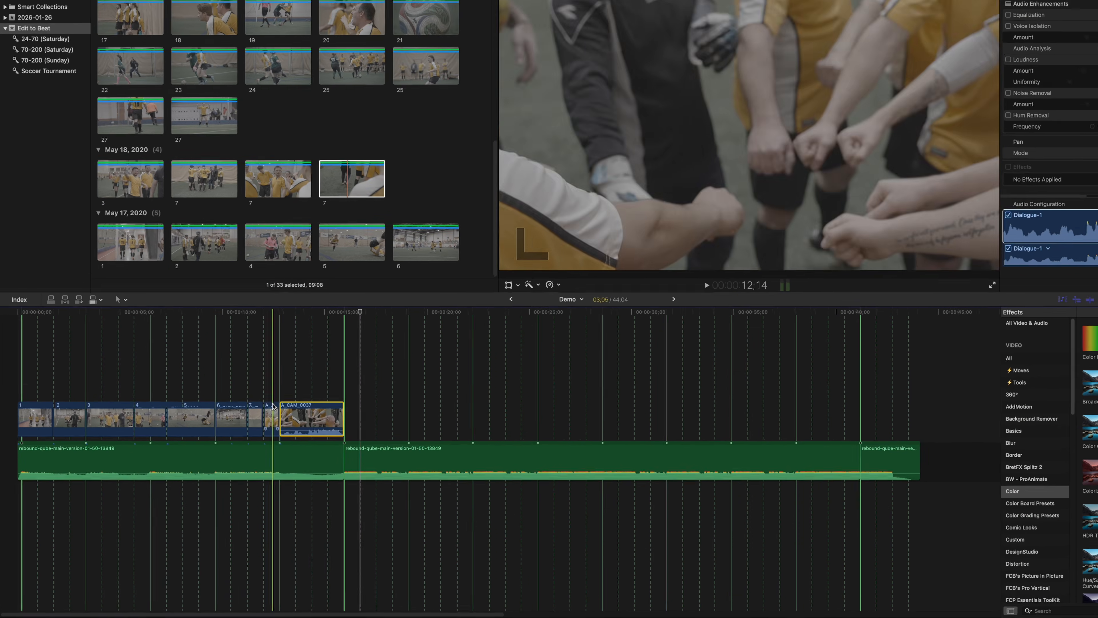
key(space)
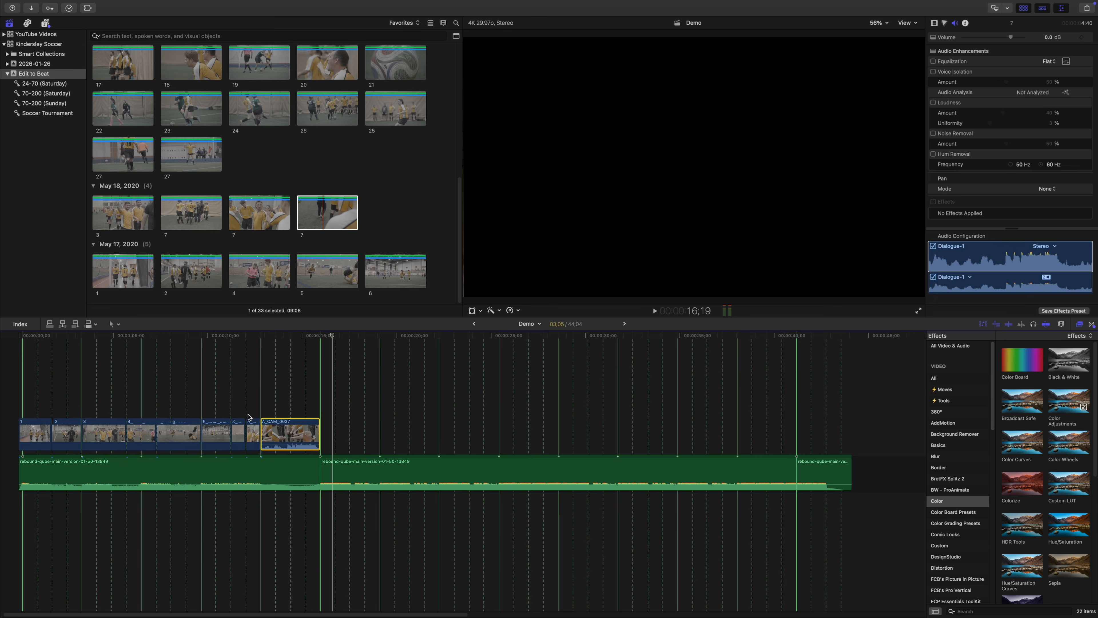
- Append the next clips, including 11 and 10, along the beats after 0:16, with clip 10 ending at the bar line near 0:19
key(e)
key(e)
key(super+equal)
key(super+equal)
key(super+equal)
key(Right)
key(e)
drag(502, 437, 532, 437)
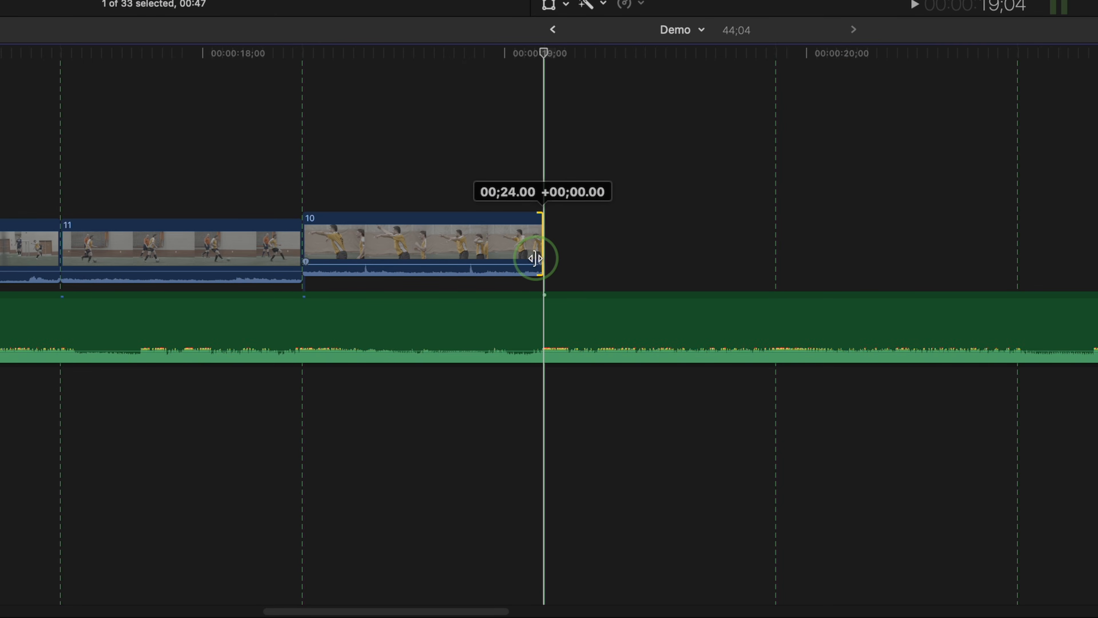
- Extend the end of clip 10 by one frame past the bar line near 0:19
drag(539, 258, 539, 257)
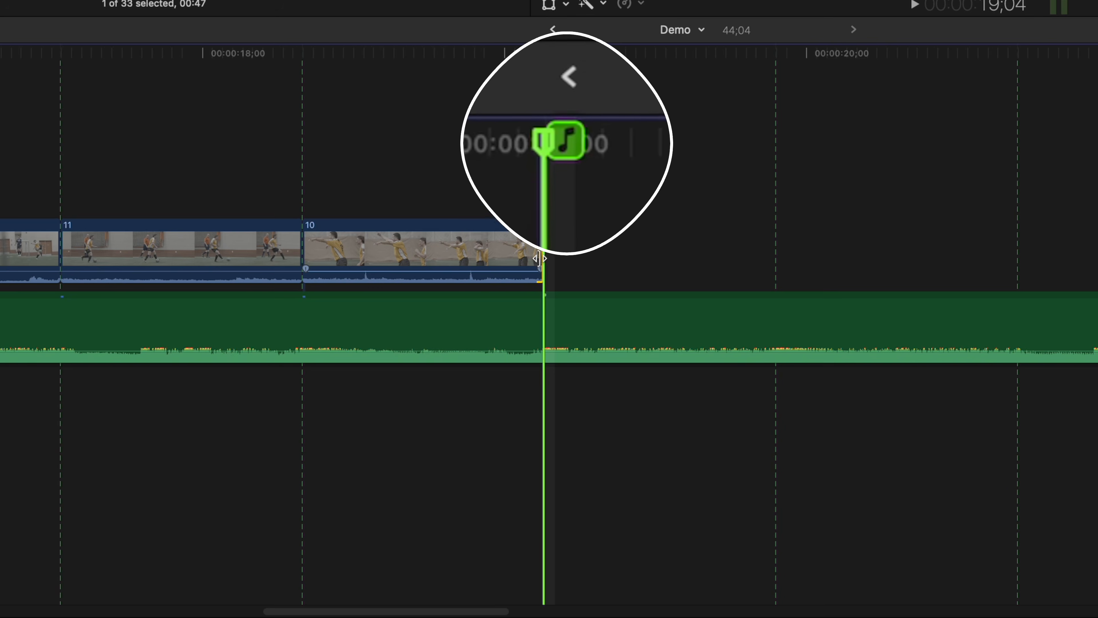
drag(541, 261, 548, 261)
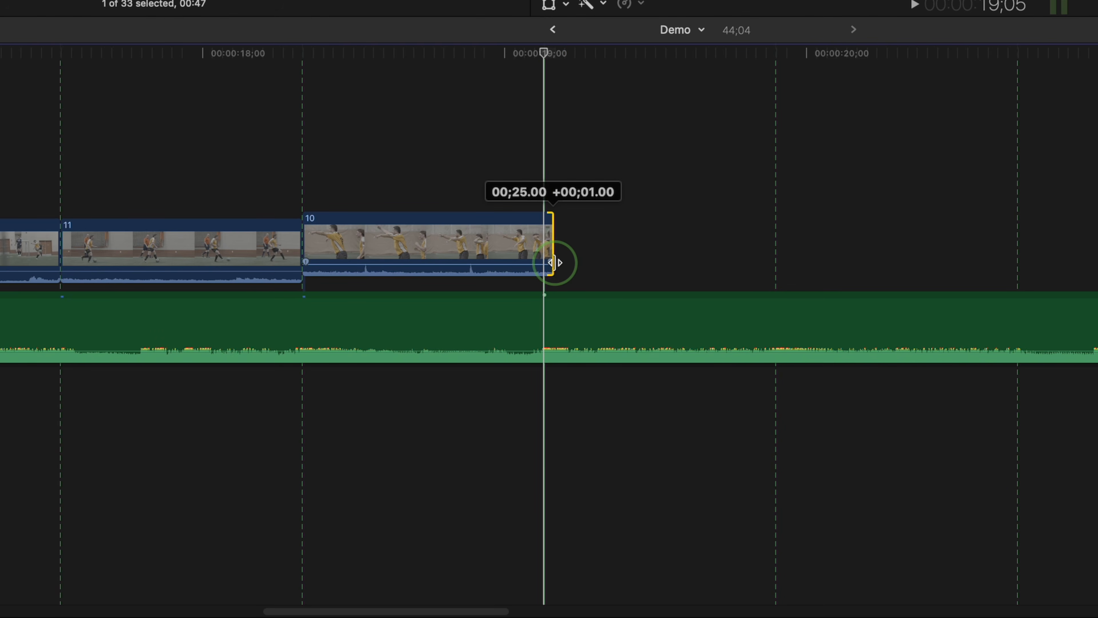
drag(557, 264, 557, 264)
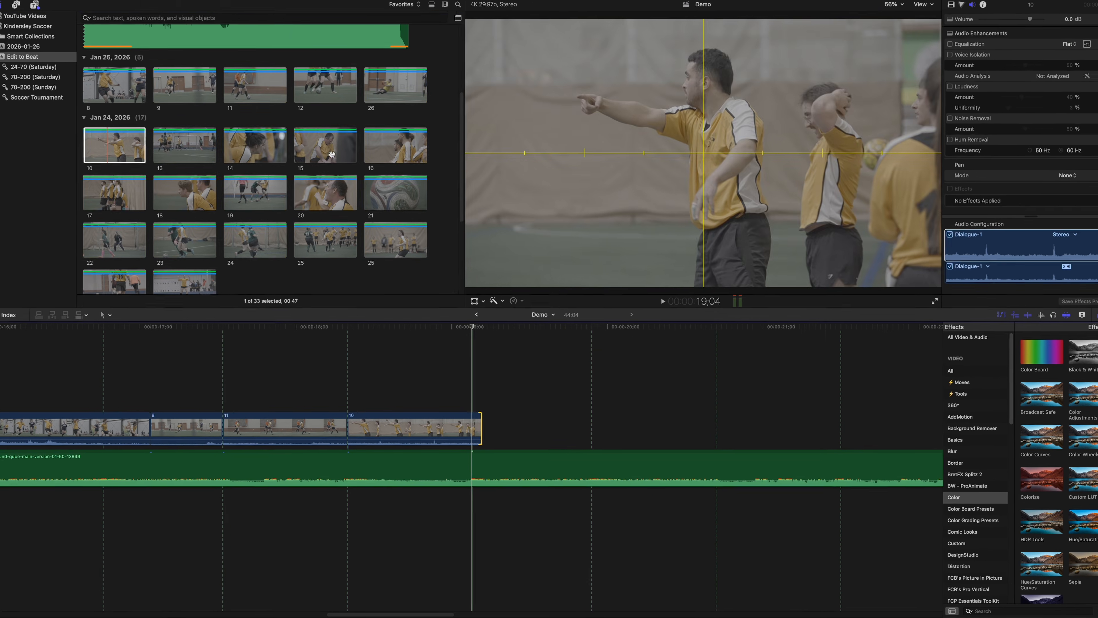
- Fill the timeline after 0:19 with further soccer clips, aligning their edits to the beats up to about 0:34
drag(328, 100, 532, 381)
drag(686, 433, 699, 433)
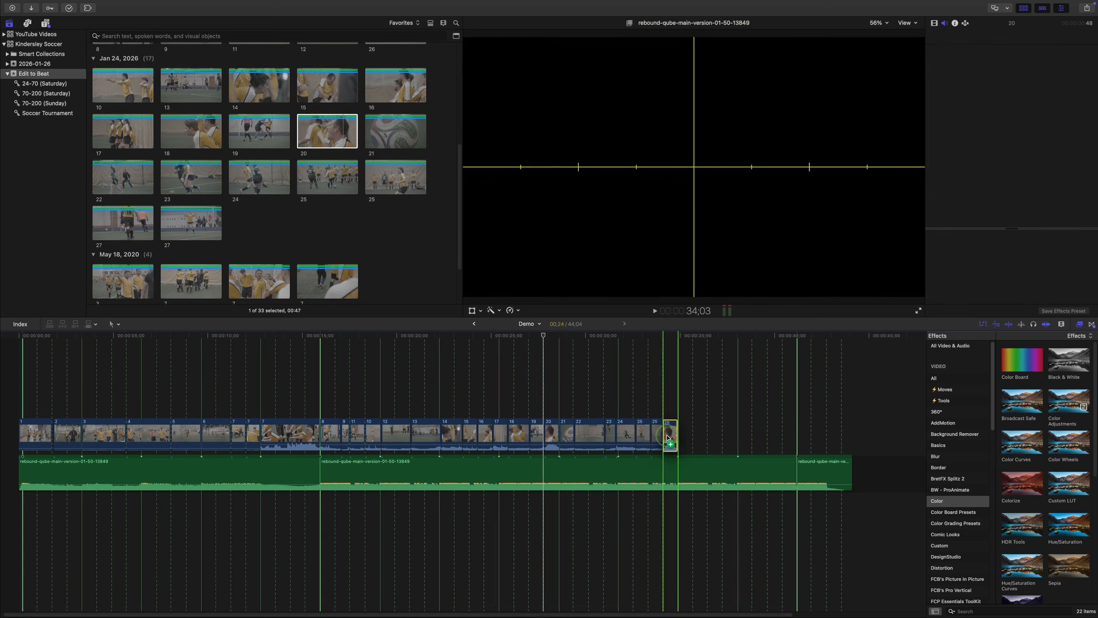
drag(544, 432, 589, 433)
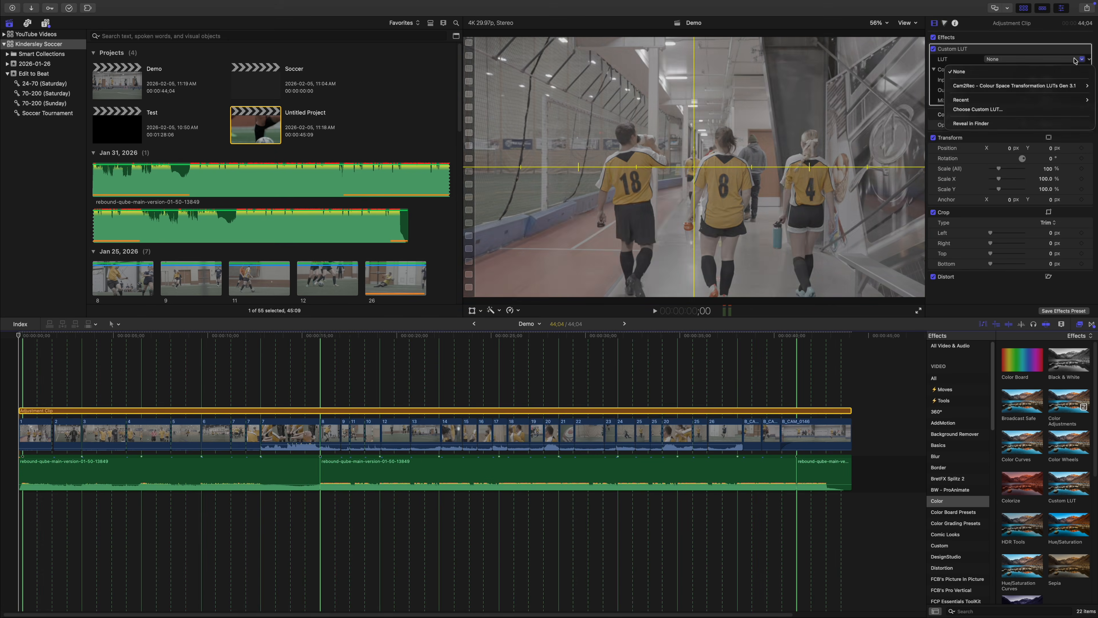
- Apply the S-Log 3_S-Gamut3_to_rec709 LUT to the adjustment clip and add transitions between clips in the first half
key(Home)
click(1079, 324)
click(1080, 324)
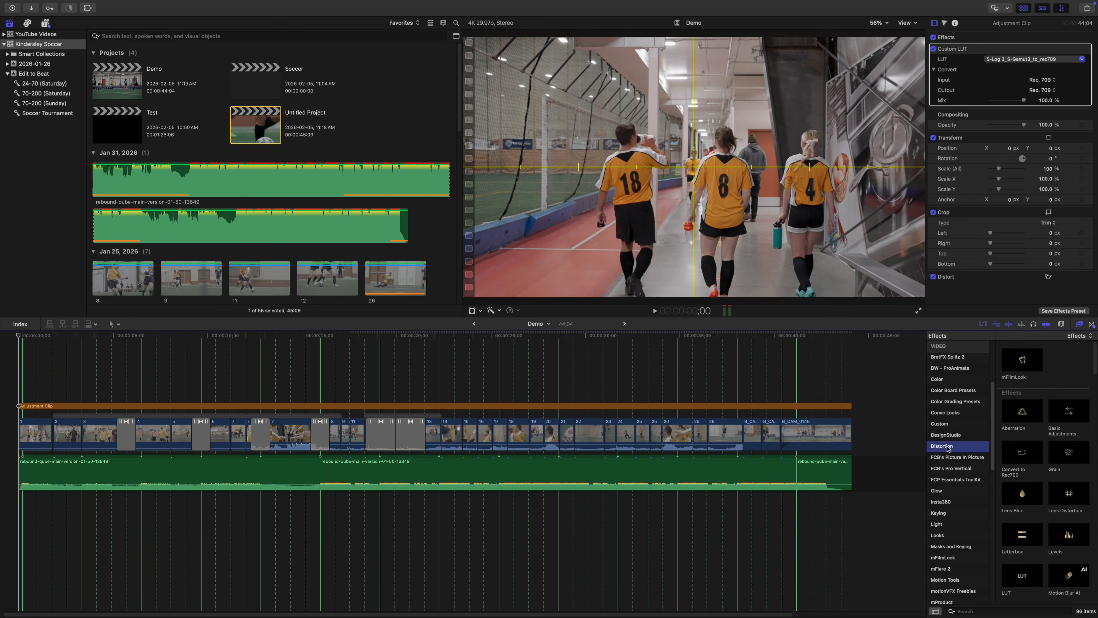